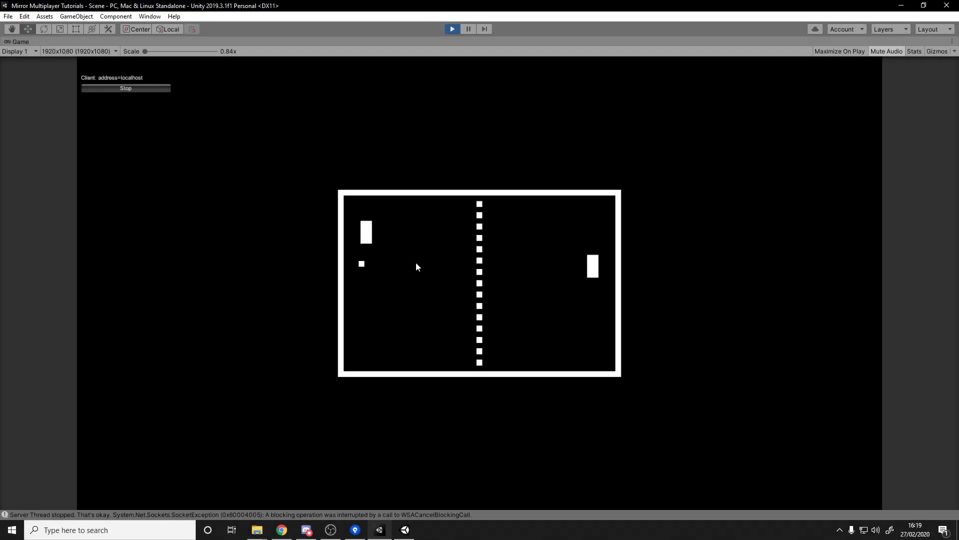
- Move the right paddle up and down in the editor's Game view to return the ball
{"action": "key", "text": "Down"}
{"action": "key", "text": "Up"}
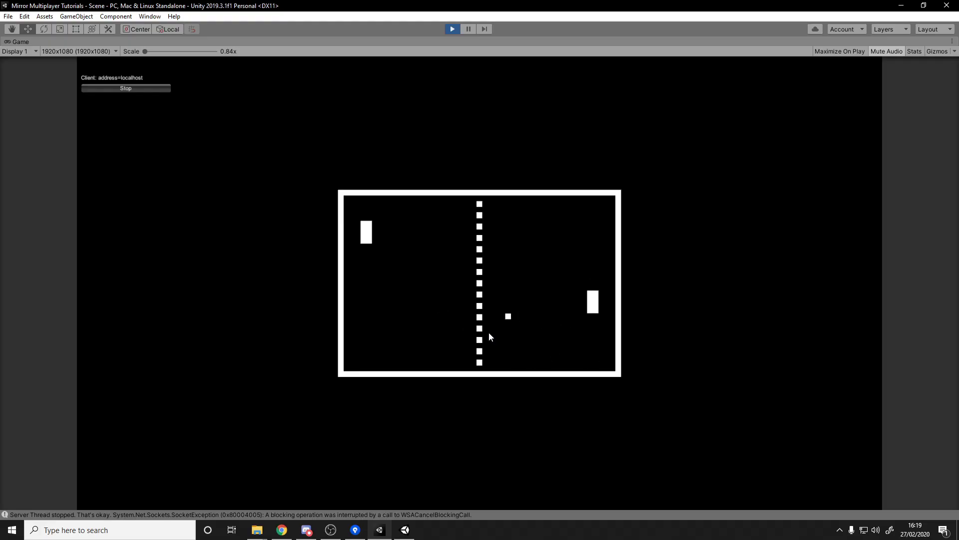
{"action": "key", "text": "Up"}
{"action": "key", "text": "Up"}
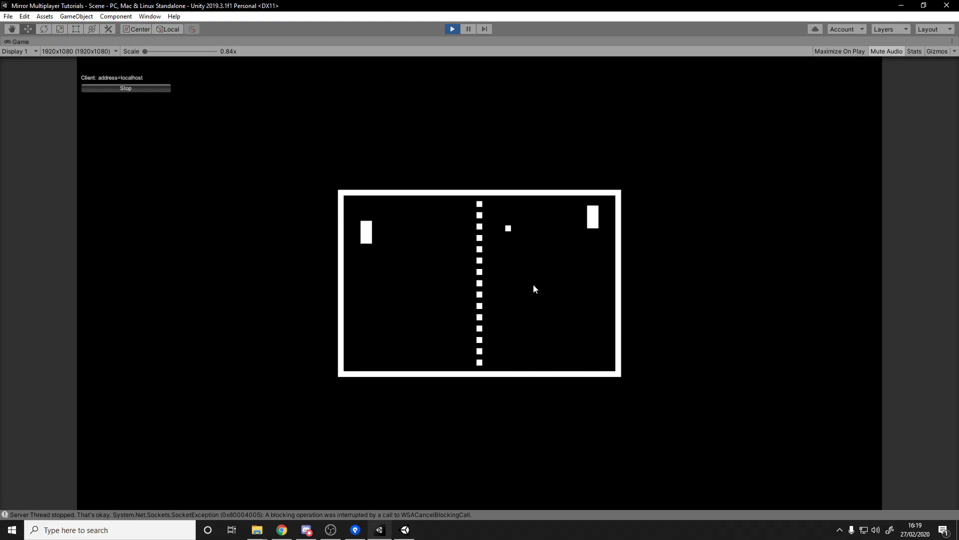
{"action": "key", "text": "Up"}
{"action": "key", "text": "Down"}
{"action": "key", "text": "Up"}
{"action": "key", "text": "Down"}
- In the standalone host build, move the left paddle to meet the ball
{"action": "key", "text": "alt+Tab"}
{"action": "key", "text": "Down"}
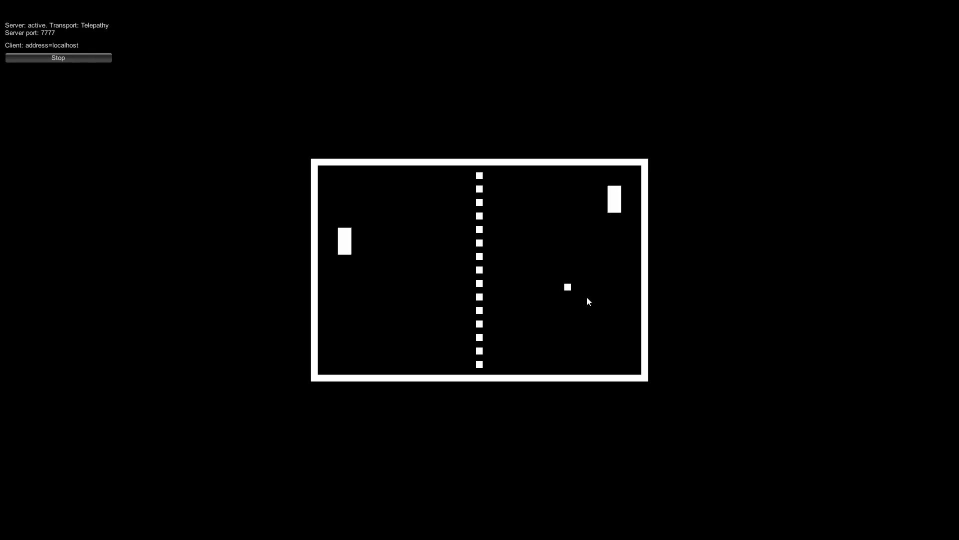
{"action": "key", "text": "Down"}
{"action": "key", "text": "Up"}
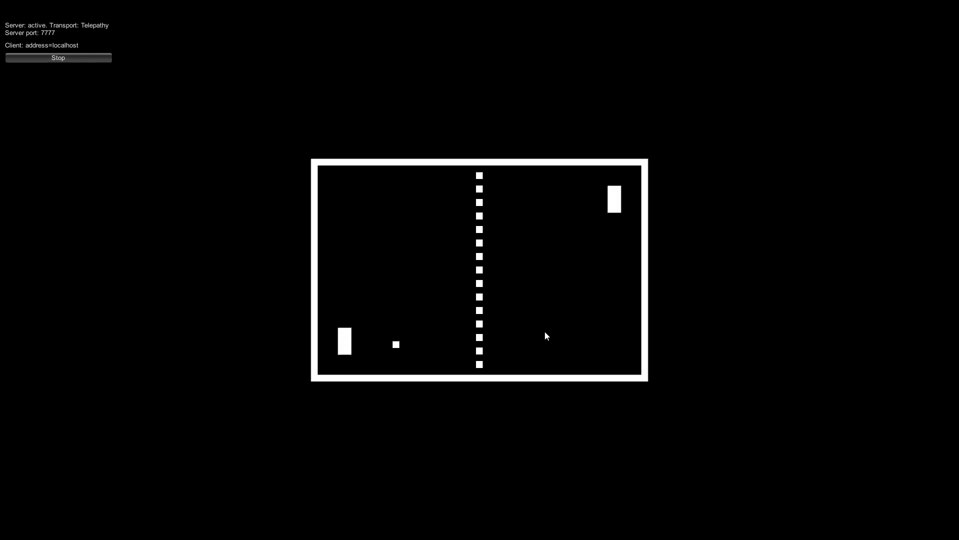
{"action": "key", "text": "Up"}
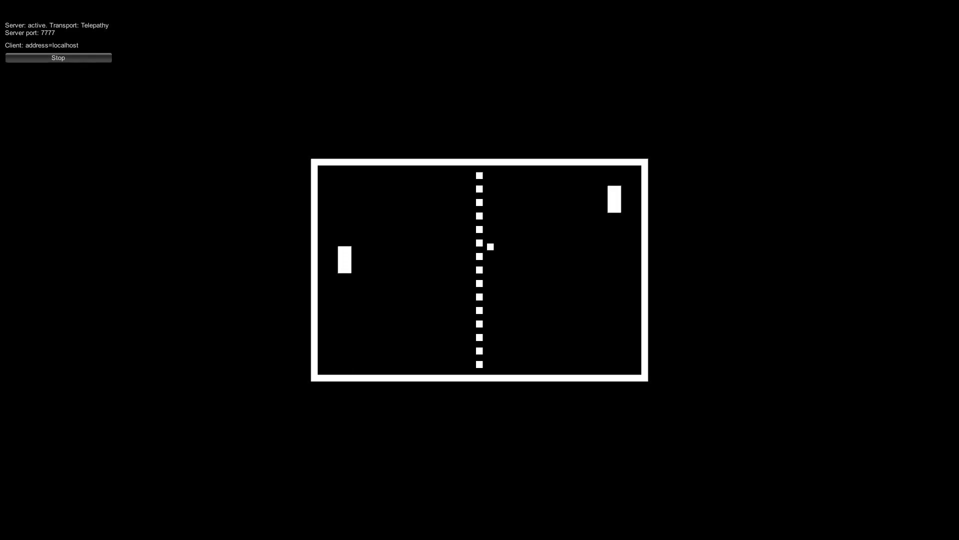
{"action": "key", "text": "Up"}
- Alternate between editor and build, moving each side's paddle down toward the ball
{"action": "key", "text": "alt+Tab"}
{"action": "key", "text": "Down"}
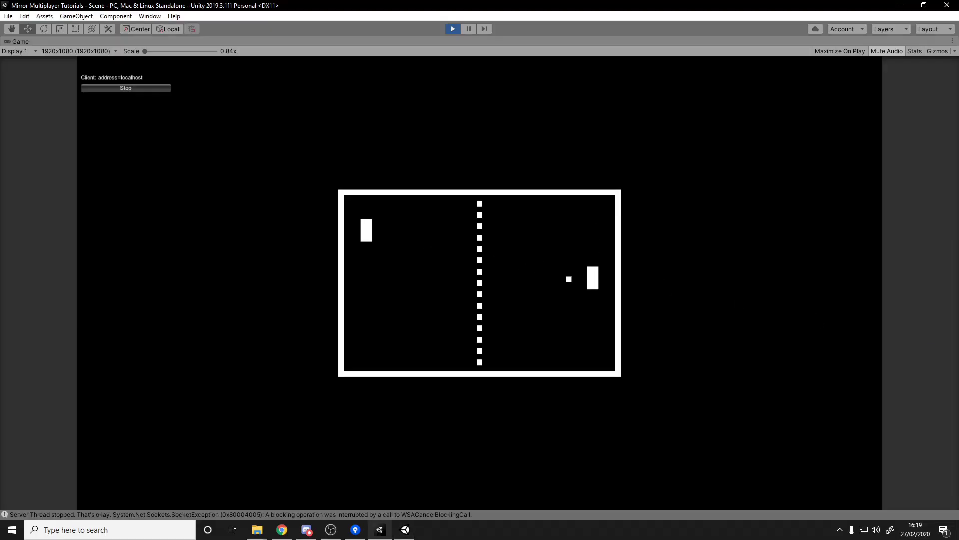
{"action": "key", "text": "Down"}
{"action": "key", "text": "alt+Tab"}
{"action": "key", "text": "Down"}
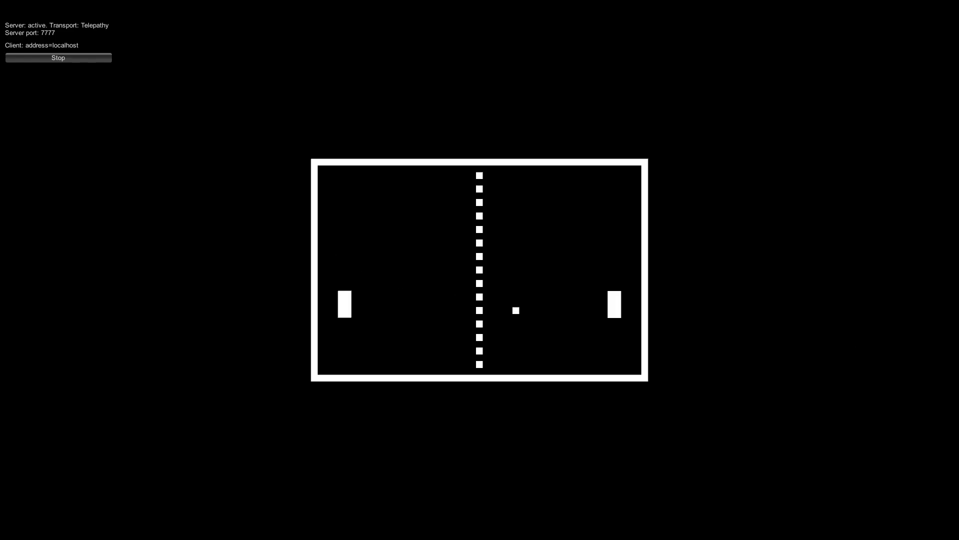
{"action": "key", "text": "alt+Tab"}
{"action": "key", "text": "Down"}
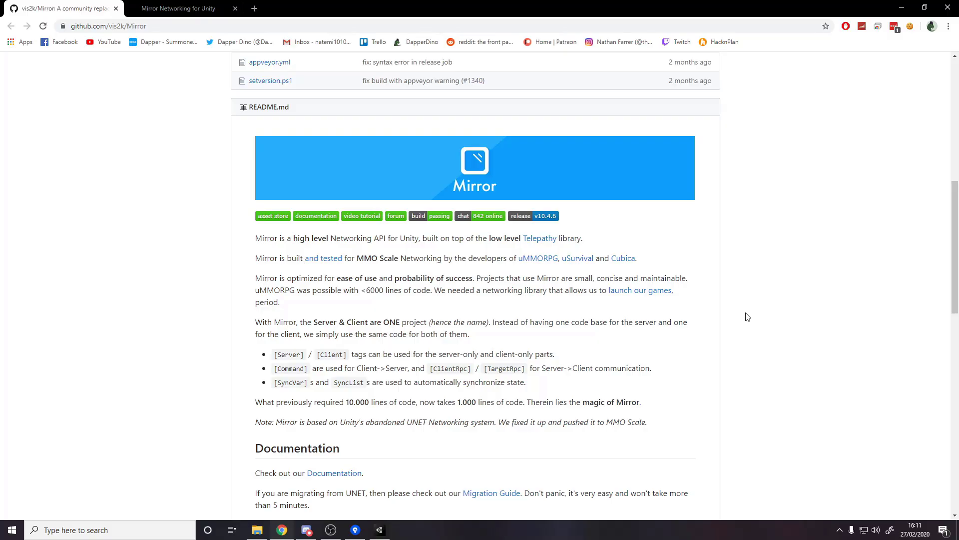
- Scroll up and down through the vis2k/Mirror README on GitHub
{"action": "scroll", "coordinate": [706, 332], "scroll_direction": "up", "scroll_amount": 8}
{"action": "scroll", "coordinate": [587, 257], "scroll_direction": "down", "scroll_amount": 9}
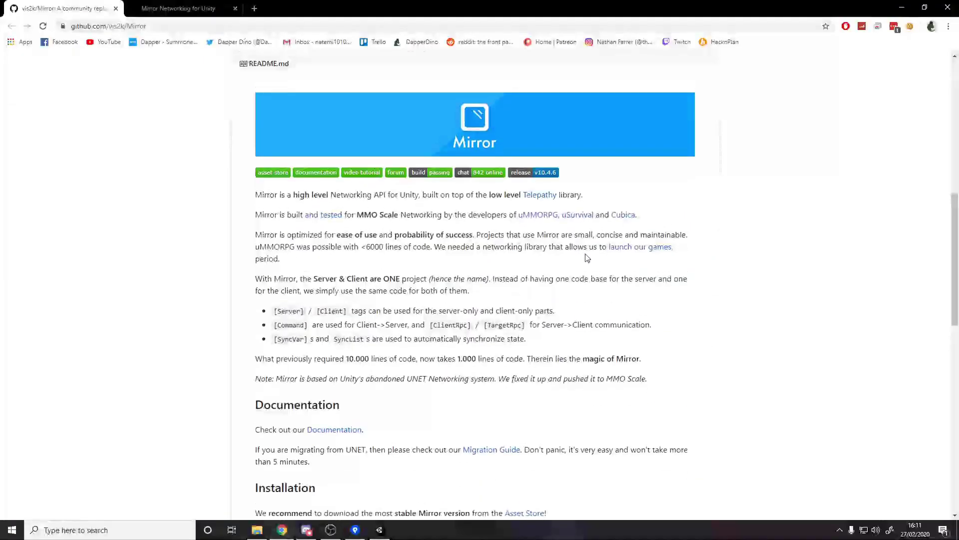
{"action": "scroll", "coordinate": [588, 258], "scroll_direction": "up", "scroll_amount": 1}
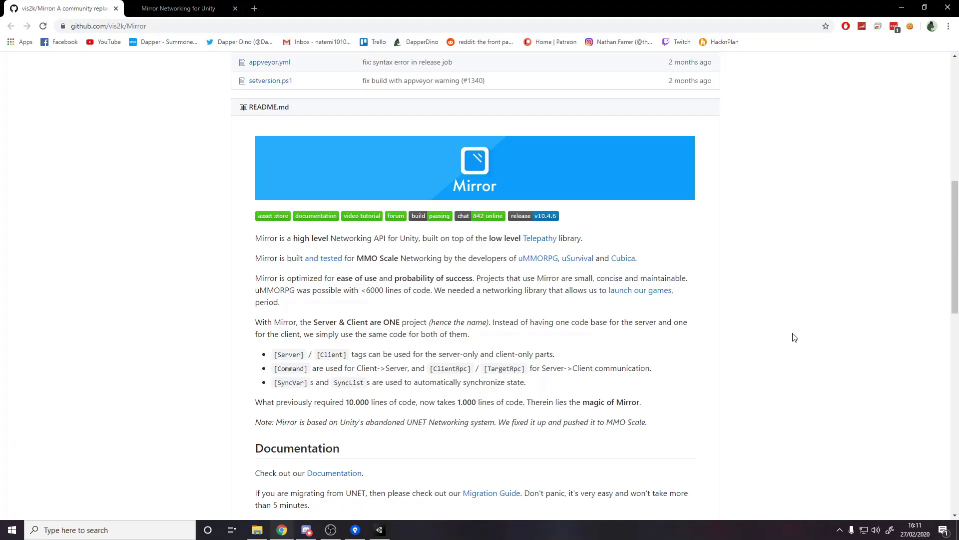
{"action": "scroll", "coordinate": [548, 313], "scroll_direction": "up", "scroll_amount": 5}
{"action": "scroll", "coordinate": [588, 256], "scroll_direction": "down", "scroll_amount": 3}
{"action": "scroll", "coordinate": [700, 280], "scroll_direction": "down", "scroll_amount": 4}
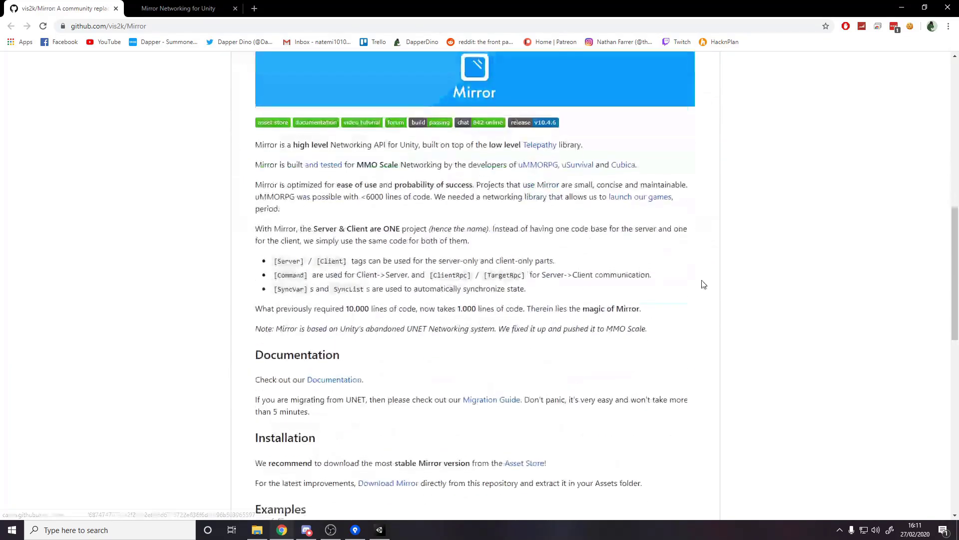
{"action": "scroll", "coordinate": [700, 280], "scroll_direction": "up", "scroll_amount": 2}
{"action": "scroll", "coordinate": [754, 280], "scroll_direction": "down", "scroll_amount": 1}
- Glance at the Mirror documentation tab, then go back to the GitHub vis2k/Mirror README
{"action": "left_click", "coordinate": [203, 4]}
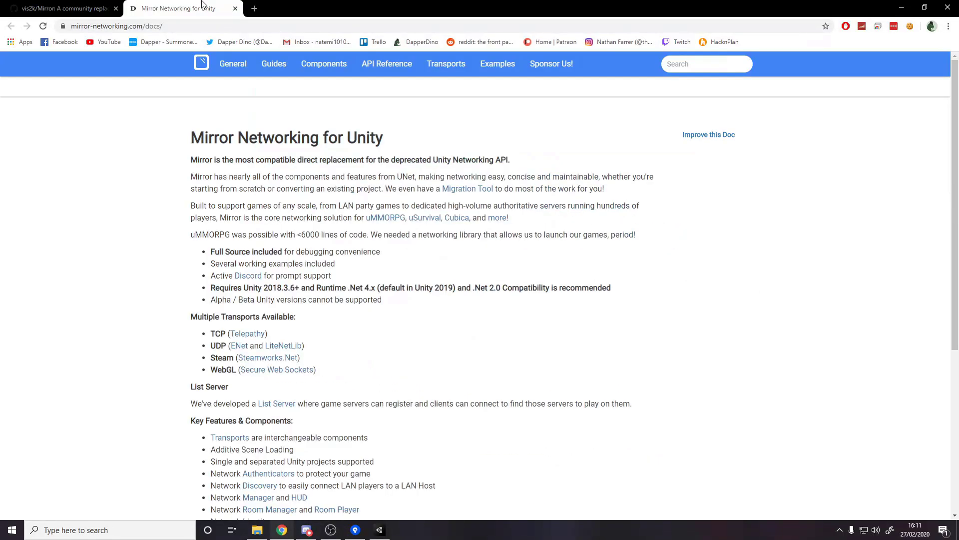
{"action": "left_click", "coordinate": [93, 5]}
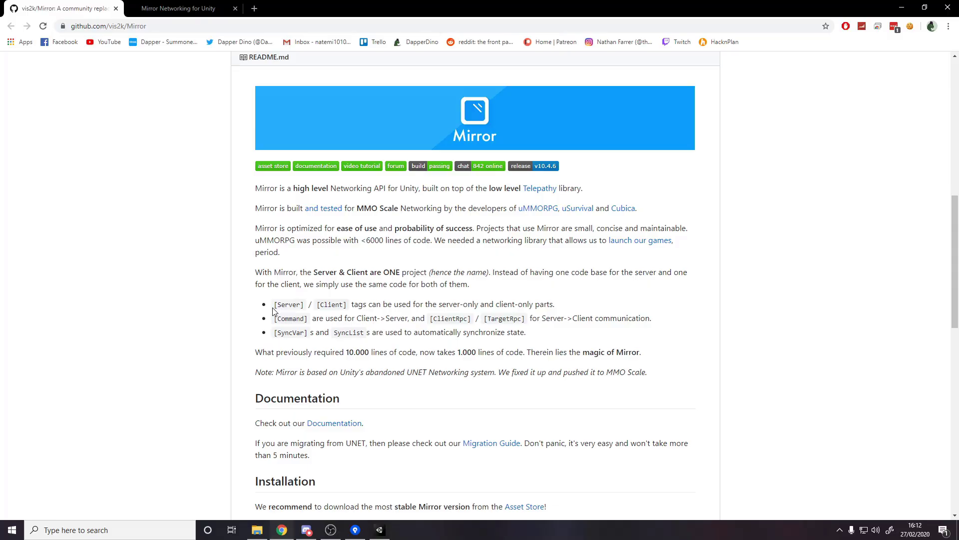
- Highlight the README's [Server]/[Client] tag bullets, then clear the highlight and scroll the page
{"action": "left_click_drag", "start_coordinate": [274, 306], "coordinate": [589, 317]}
{"action": "left_click", "coordinate": [585, 247]}
{"action": "scroll", "coordinate": [624, 299], "scroll_direction": "up", "scroll_amount": 3}
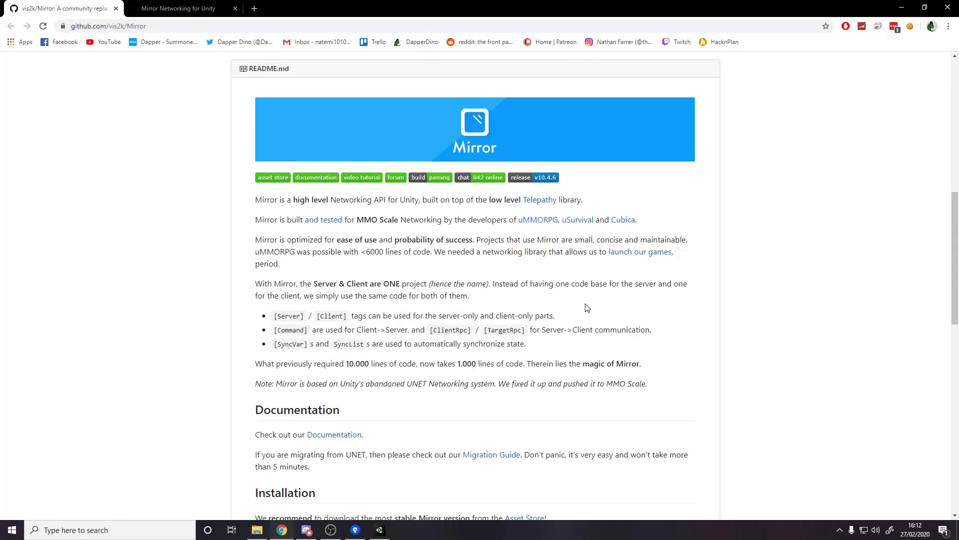
{"action": "scroll", "coordinate": [663, 348], "scroll_direction": "up", "scroll_amount": 2}
{"action": "scroll", "coordinate": [688, 381], "scroll_direction": "down", "scroll_amount": 5}
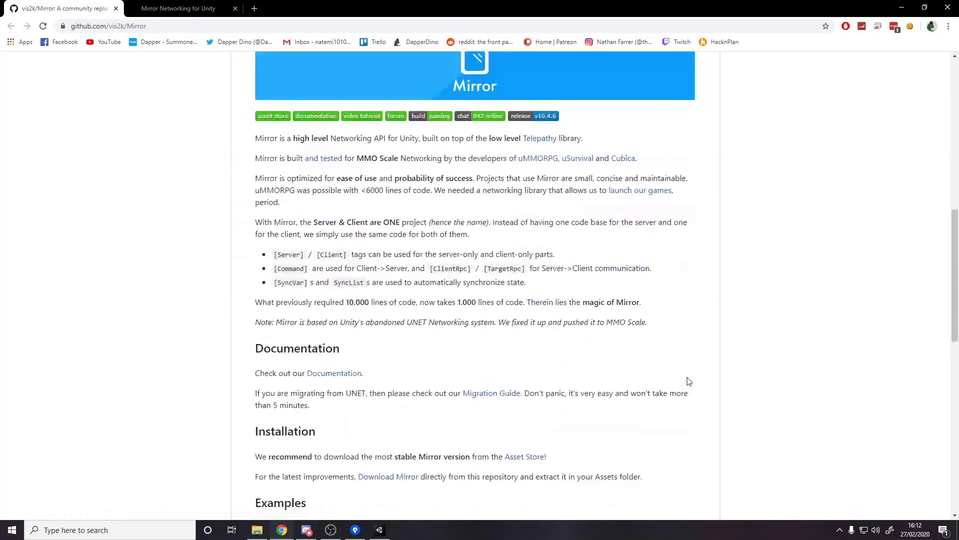
{"action": "scroll", "coordinate": [685, 385], "scroll_direction": "up", "scroll_amount": 2}
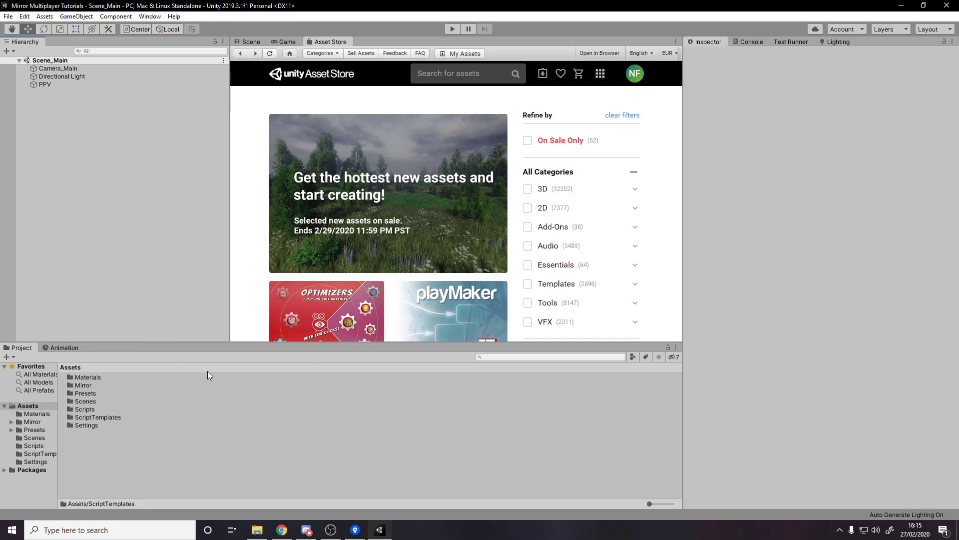
- Browse the Mirror and Scripts folders in the Project window
{"action": "left_click", "coordinate": [89, 385]}
{"action": "left_click", "coordinate": [106, 409]}
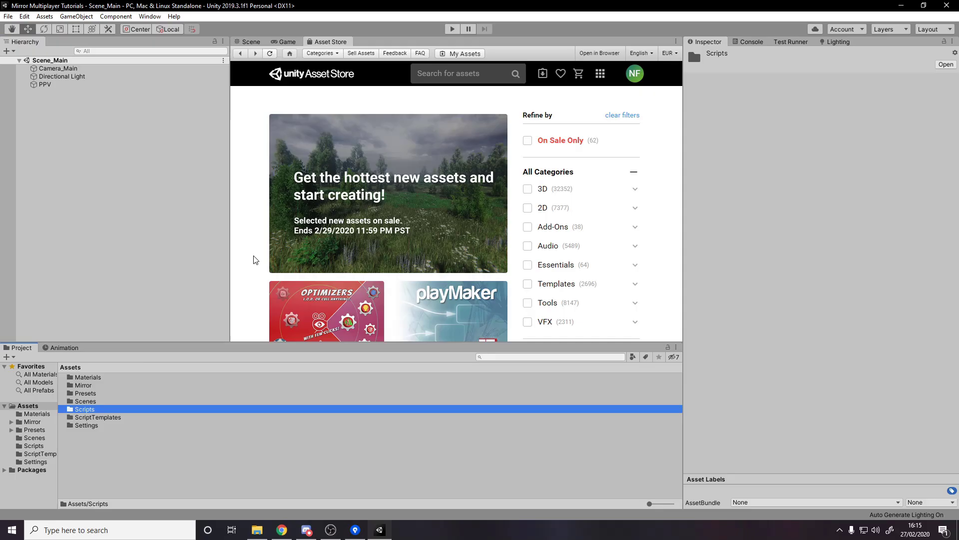
{"action": "left_click", "coordinate": [855, 301]}
{"action": "left_click", "coordinate": [110, 465]}
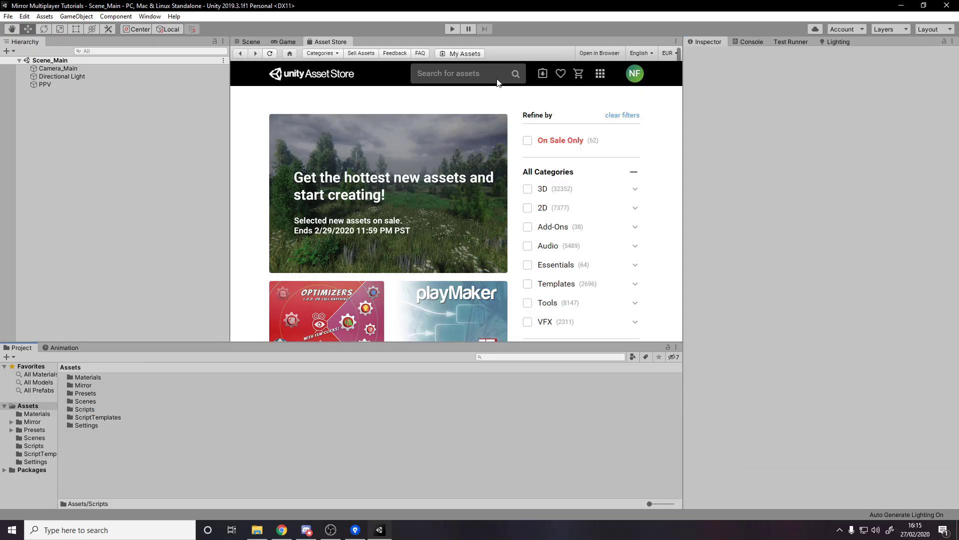
{"action": "left_click", "coordinate": [36, 149]}
- Search the Asset Store for 'mirror'
{"action": "left_click", "coordinate": [483, 71]}
{"action": "type", "text": "mirror"}
{"action": "key", "text": "Return"}
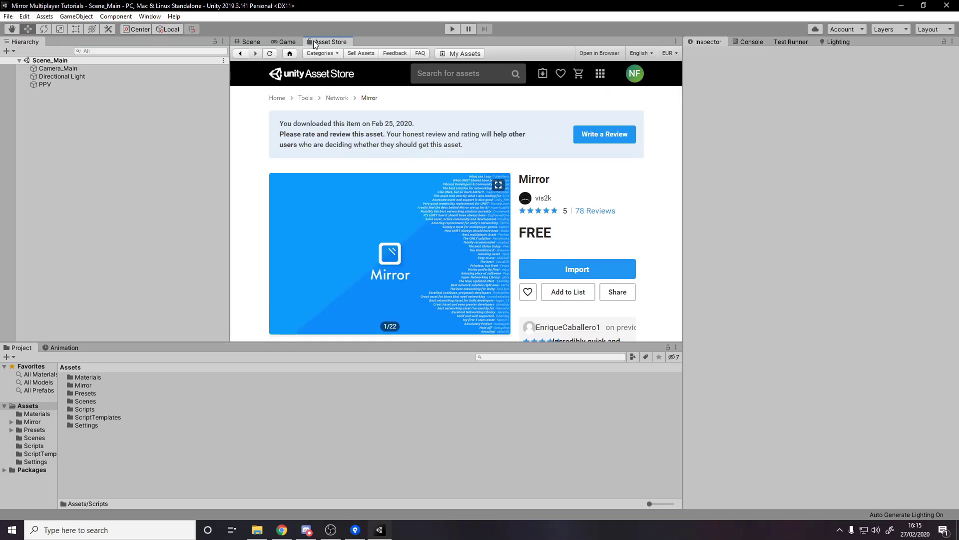
- Close the Asset Store and open the Mirror ScriptTemplates folder
{"action": "middle_click", "coordinate": [334, 45]}
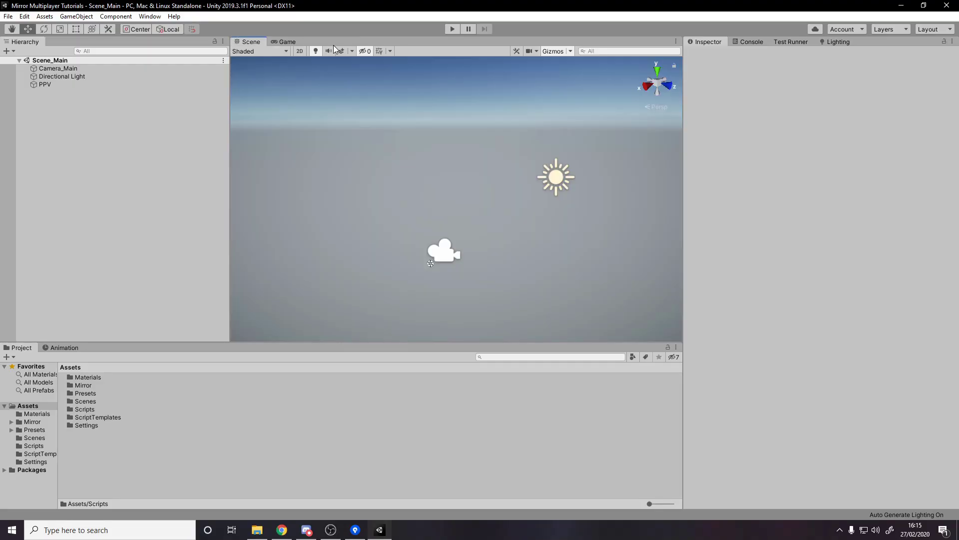
{"action": "left_click", "coordinate": [121, 201]}
{"action": "left_click", "coordinate": [89, 386]}
{"action": "left_click", "coordinate": [115, 417]}
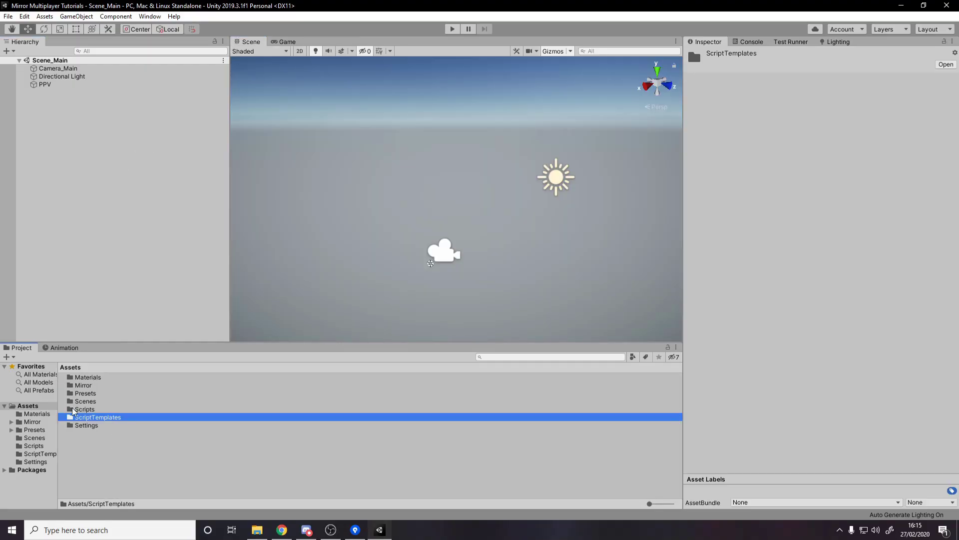
{"action": "left_click", "coordinate": [92, 387]}
{"action": "left_click", "coordinate": [94, 417]}
{"action": "left_click", "coordinate": [95, 394]}
{"action": "double_click", "coordinate": [96, 418]}
- Create a C# script named NewBehaviourScript in ScriptTemplates, then return to Assets
{"action": "left_click", "coordinate": [167, 386]}
{"action": "right_click", "coordinate": [139, 458]}
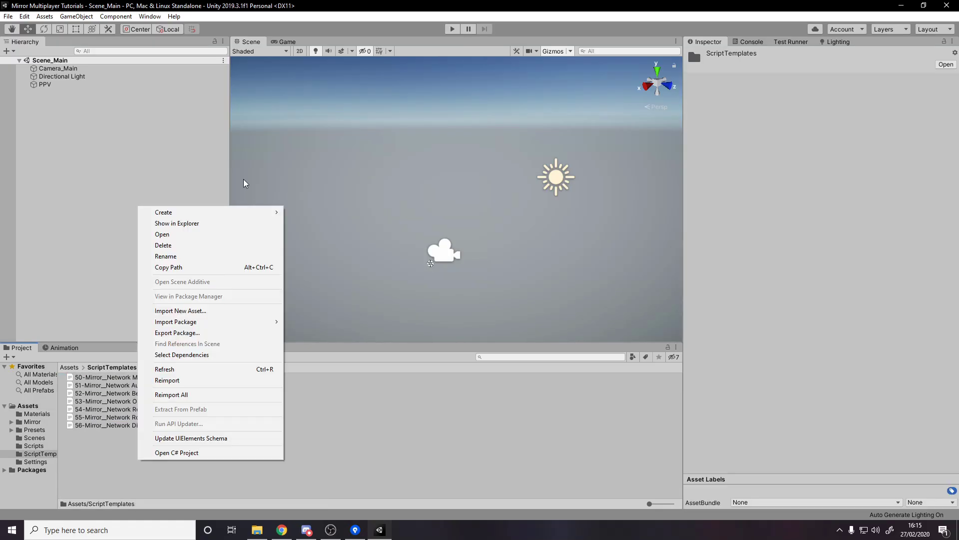
{"action": "mouse_move", "coordinate": [230, 214]}
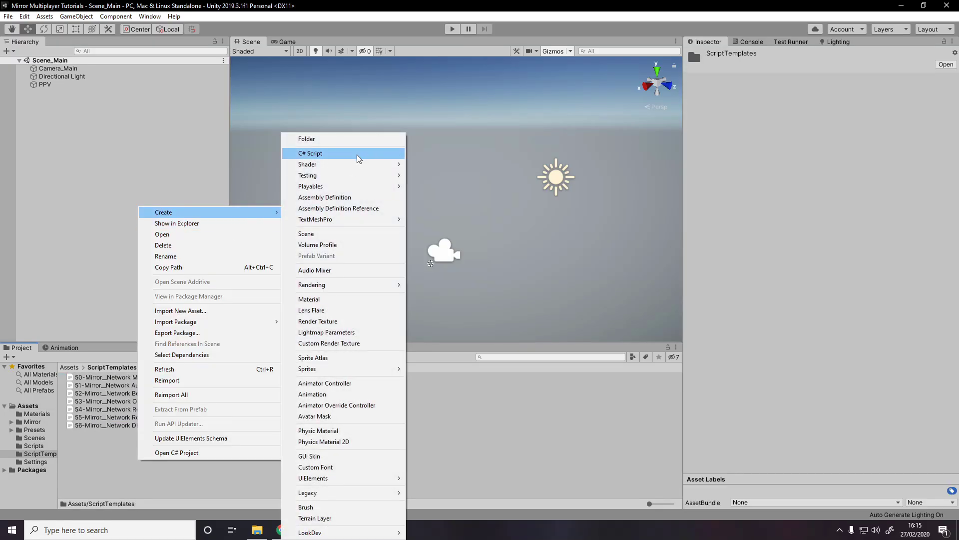
{"action": "left_click", "coordinate": [357, 155]}
{"action": "key", "text": "Return"}
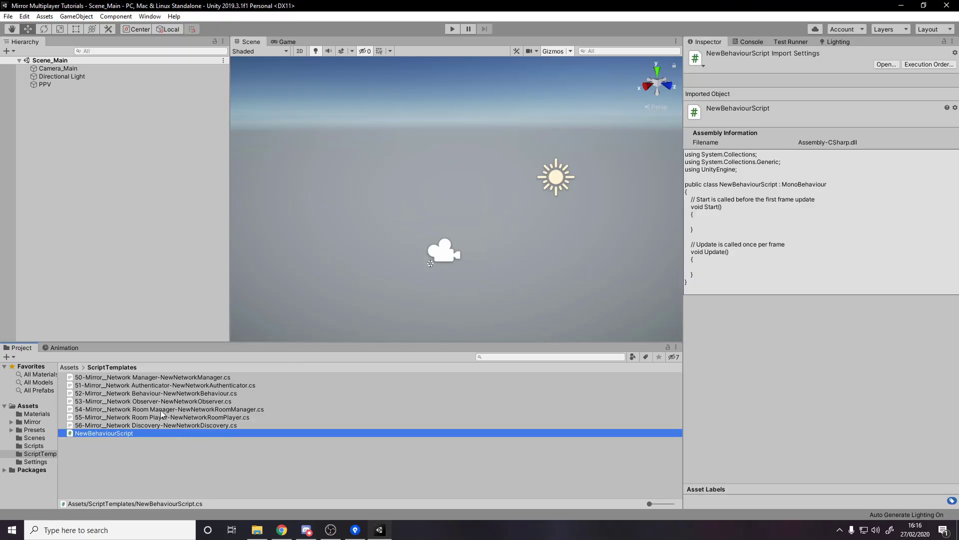
{"action": "left_click", "coordinate": [70, 367]}
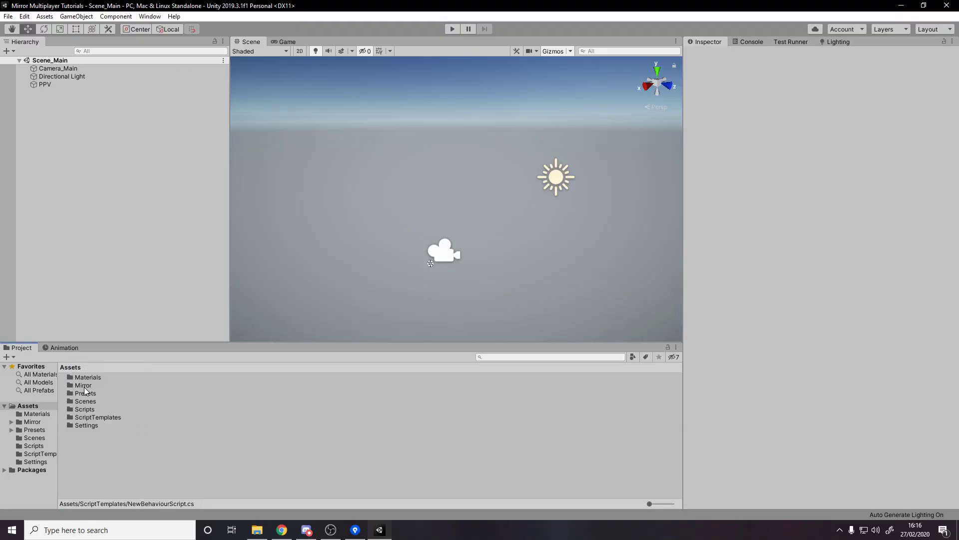
- Navigate into Mirror's Examples folder in the Project window
{"action": "double_click", "coordinate": [83, 385]}
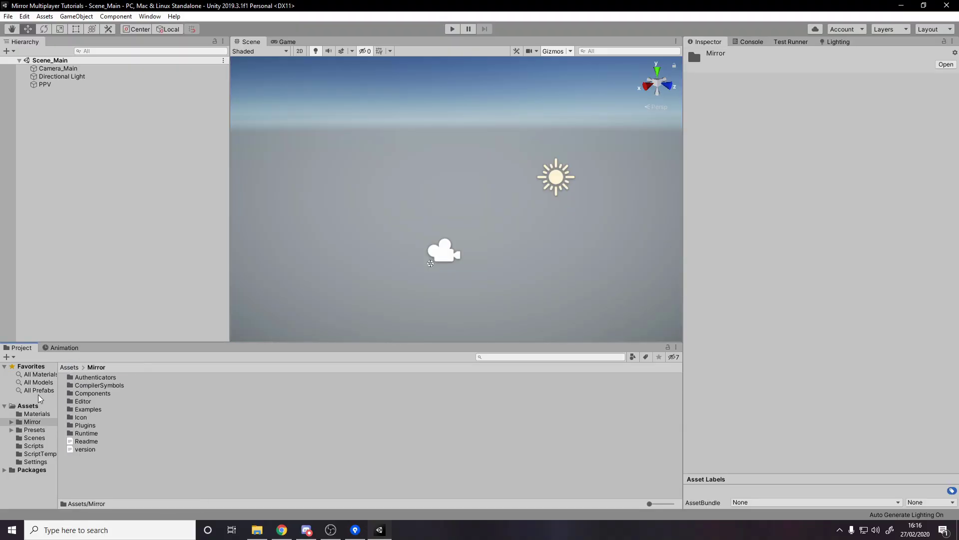
{"action": "double_click", "coordinate": [86, 434]}
{"action": "scroll", "coordinate": [111, 399], "scroll_direction": "down", "scroll_amount": 3}
{"action": "scroll", "coordinate": [111, 400], "scroll_direction": "up", "scroll_amount": 3}
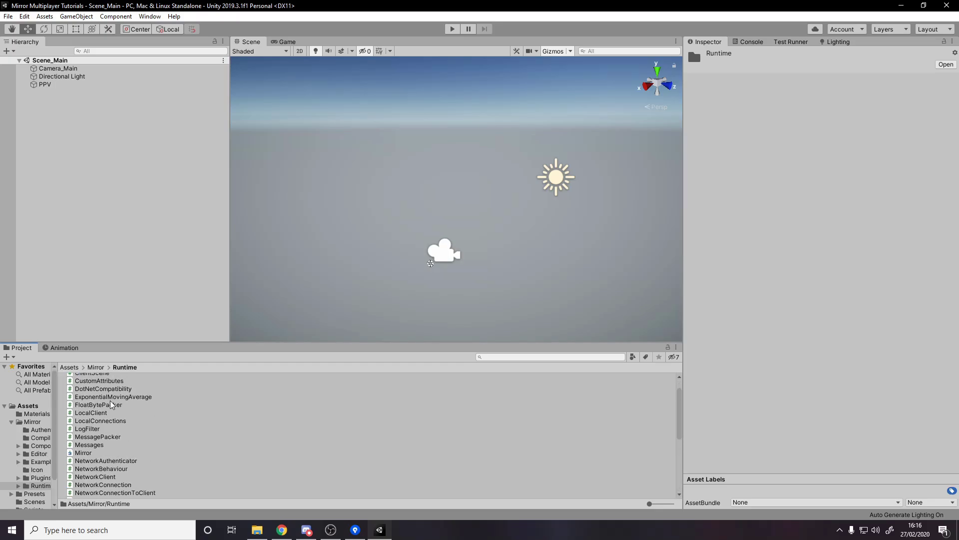
{"action": "scroll", "coordinate": [112, 400], "scroll_direction": "down", "scroll_amount": 5}
{"action": "left_click", "coordinate": [95, 366]}
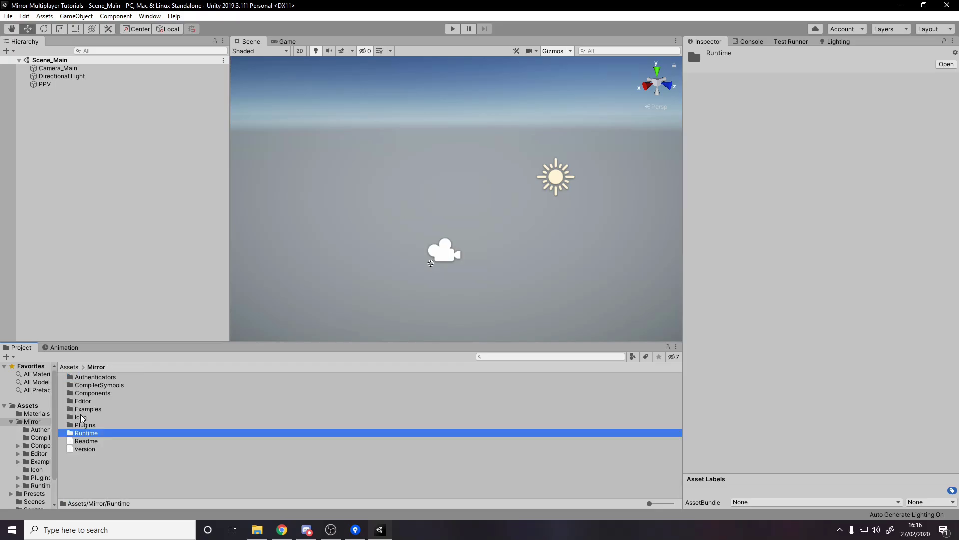
{"action": "double_click", "coordinate": [97, 409]}
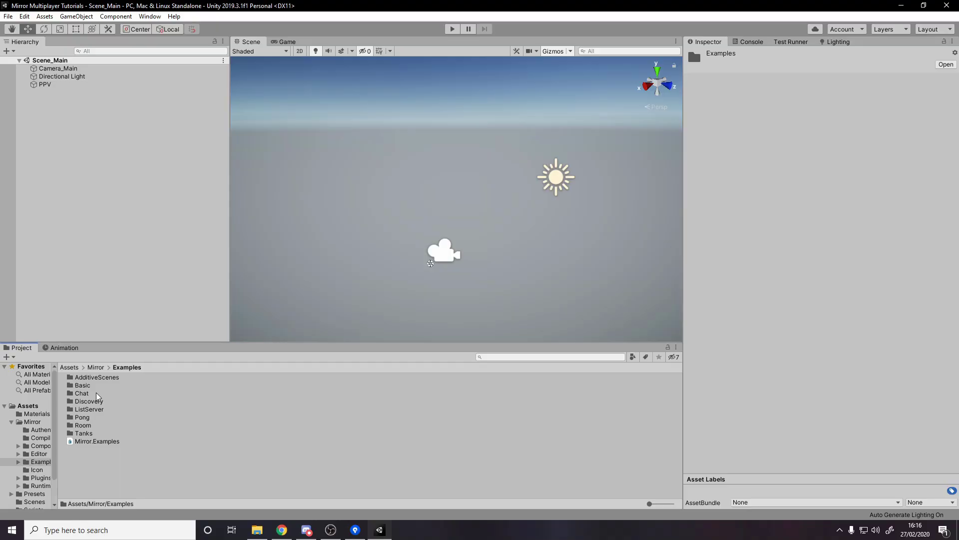
- Look through the Basic, Chat, Discovery and other example folders
{"action": "left_click", "coordinate": [90, 386]}
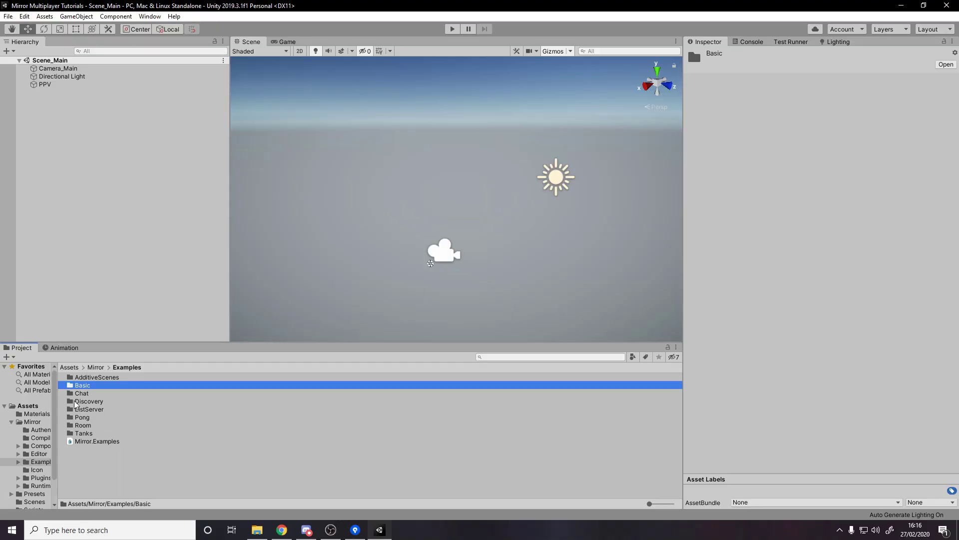
{"action": "left_click", "coordinate": [86, 394]}
{"action": "left_click", "coordinate": [98, 402]}
{"action": "left_click", "coordinate": [97, 409]}
{"action": "left_click", "coordinate": [95, 417]}
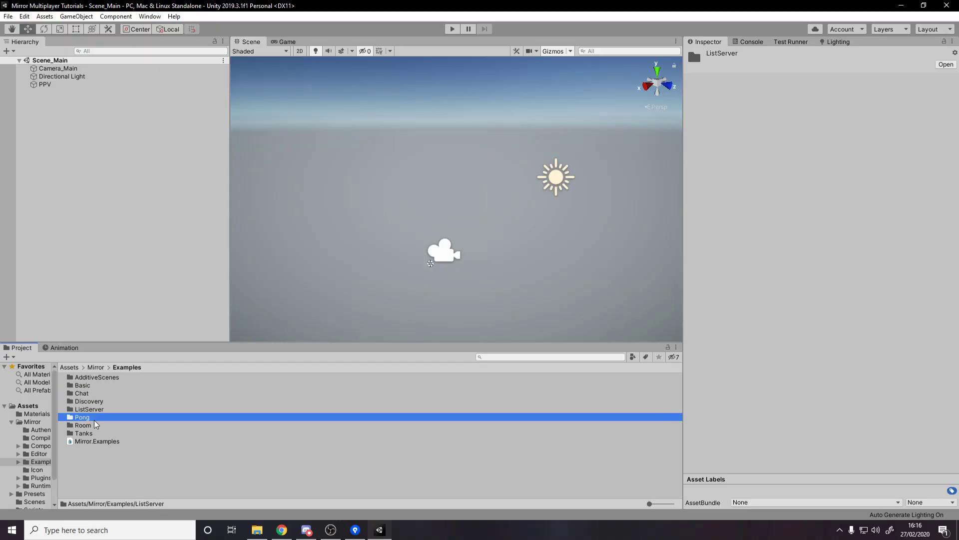
{"action": "left_click", "coordinate": [93, 433]}
{"action": "left_click", "coordinate": [95, 425]}
- Load the scene from Pong > Scenes and view it in the Game view
{"action": "double_click", "coordinate": [109, 419]}
{"action": "double_click", "coordinate": [93, 393]}
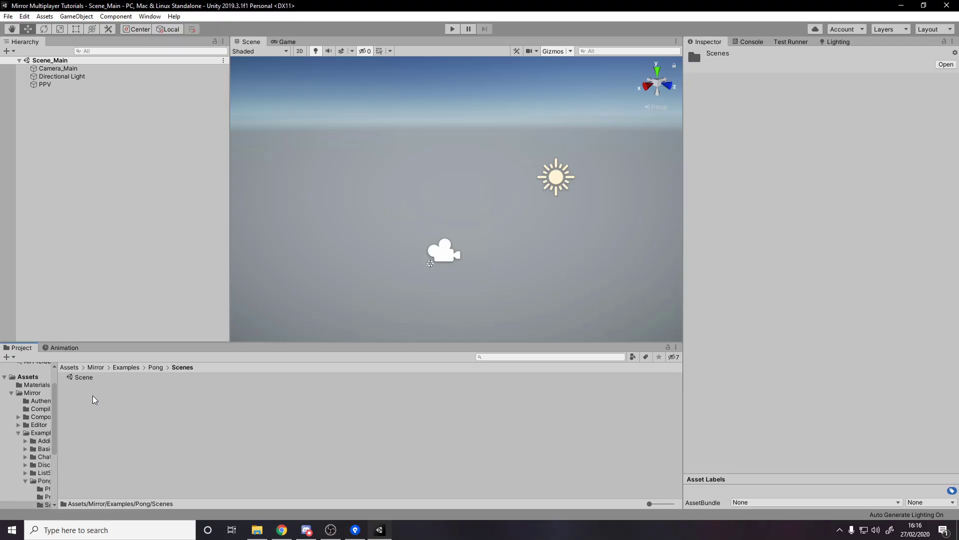
{"action": "double_click", "coordinate": [107, 376]}
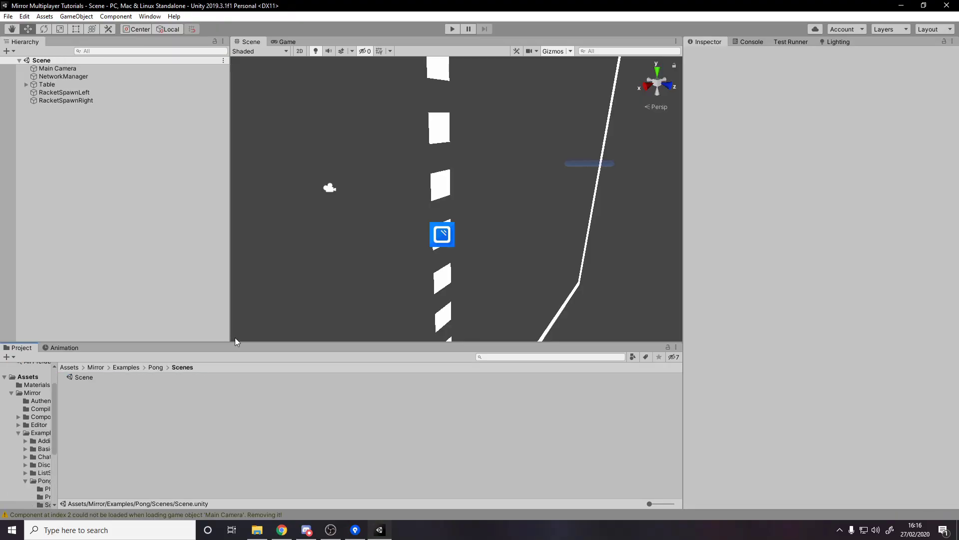
{"action": "left_click", "coordinate": [281, 41]}
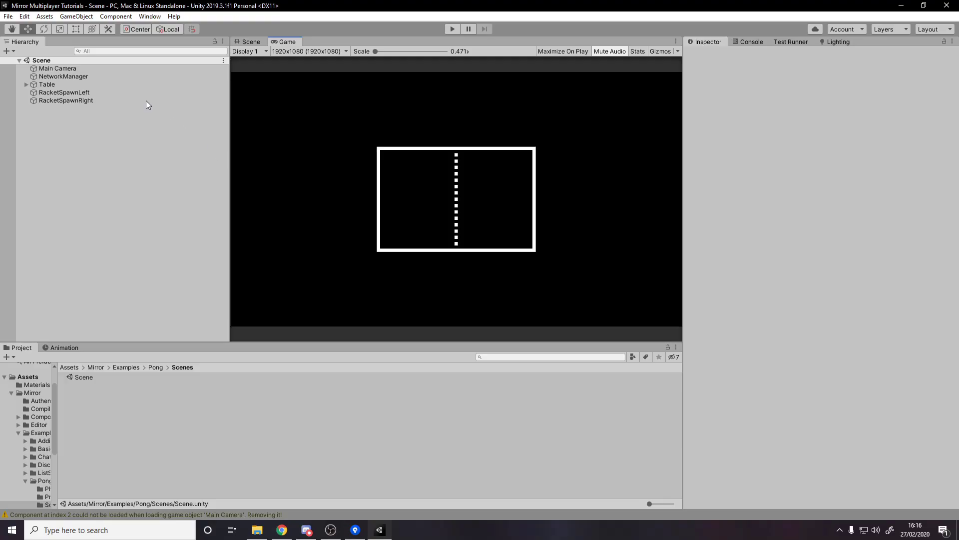
- In Build Settings, add the Pong scene and remove Scenes/Scene_Main from Scenes In Build
{"action": "left_click", "coordinate": [8, 16]}
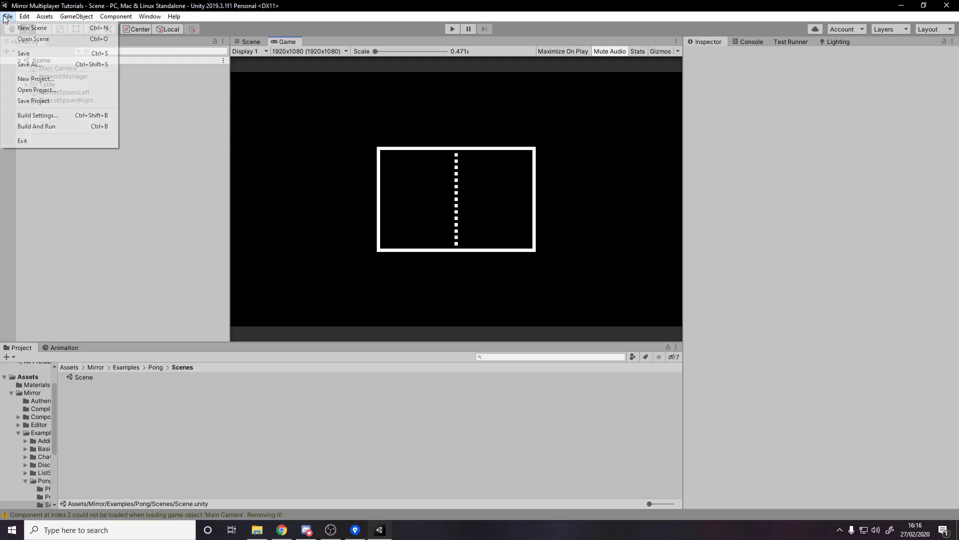
{"action": "left_click", "coordinate": [41, 115]}
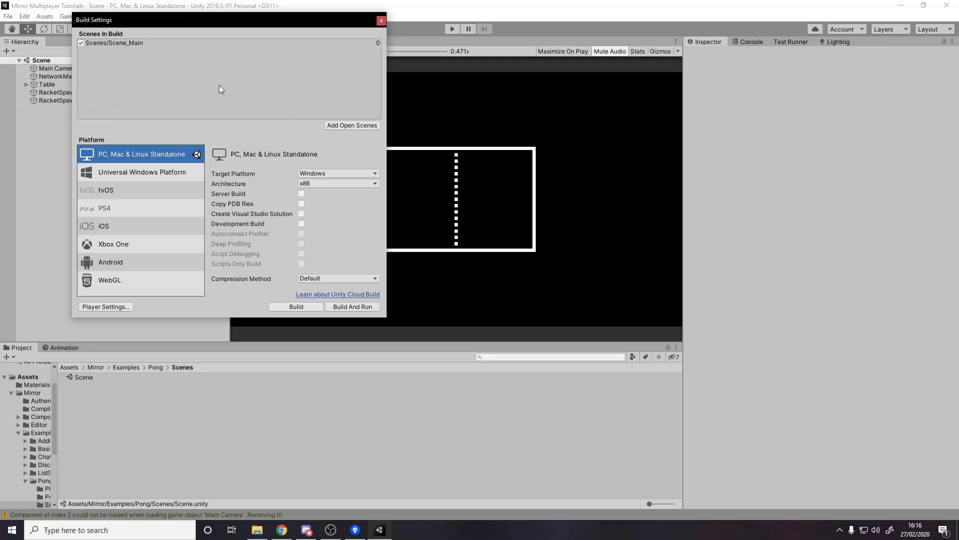
{"action": "left_click_drag", "start_coordinate": [83, 377], "coordinate": [142, 48]}
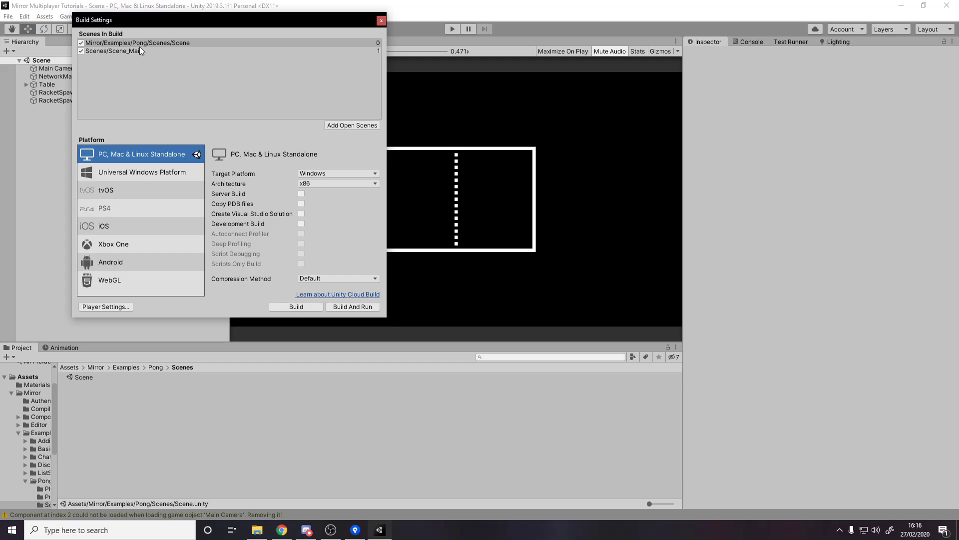
{"action": "left_click", "coordinate": [133, 52]}
{"action": "key", "text": "Delete"}
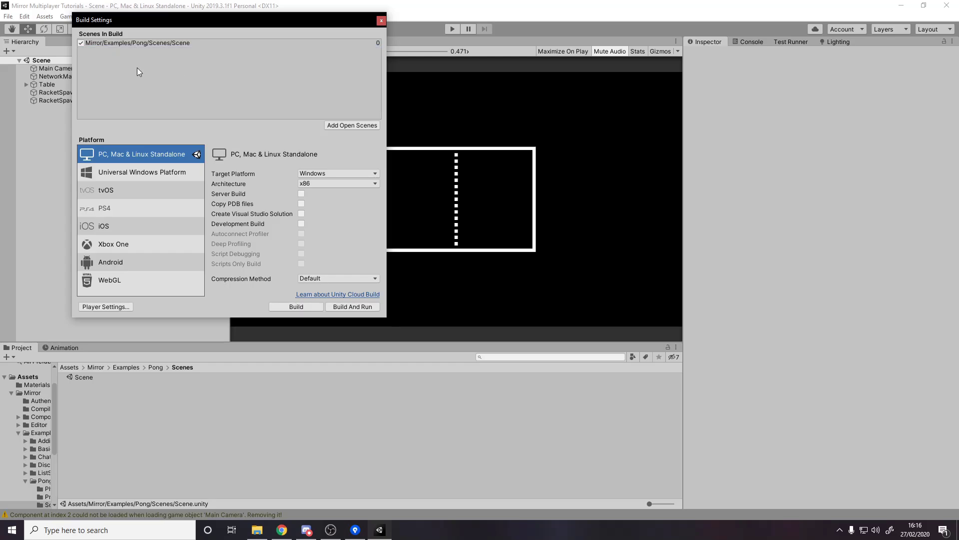
- Build the Windows standalone into a new Builds folder inside the project
{"action": "left_click", "coordinate": [280, 308]}
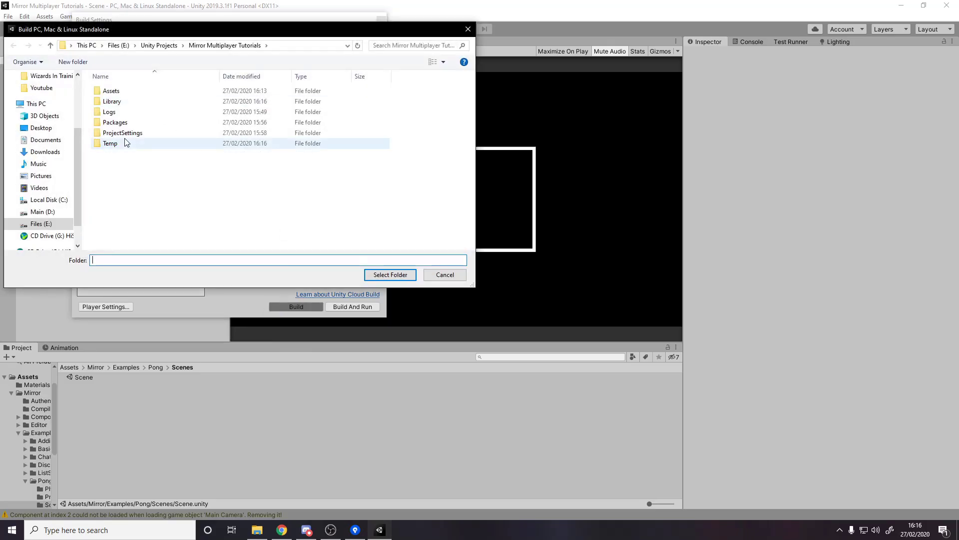
{"action": "right_click", "coordinate": [132, 153]}
{"action": "mouse_move", "coordinate": [109, 286]}
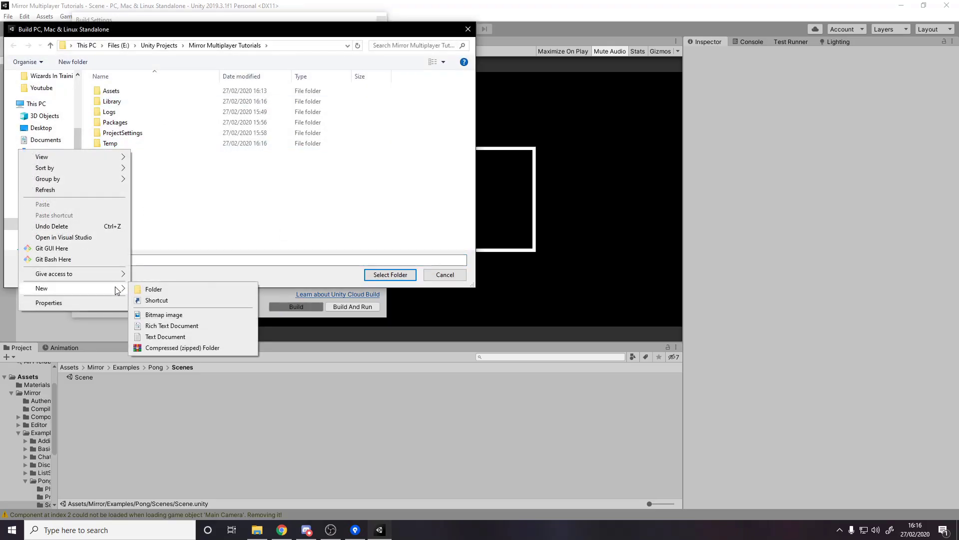
{"action": "left_click", "coordinate": [141, 286]}
{"action": "type", "text": "Builds"}
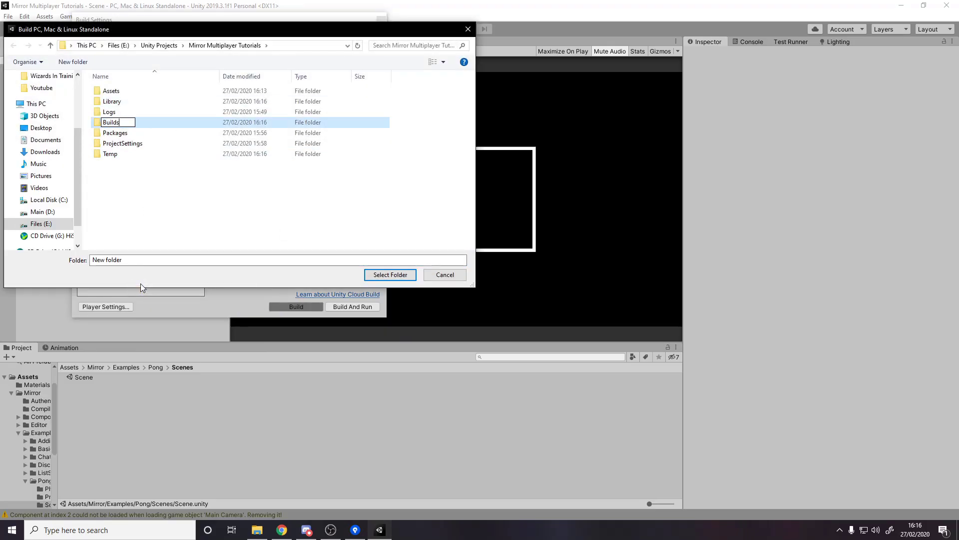
{"action": "key", "text": "Return"}
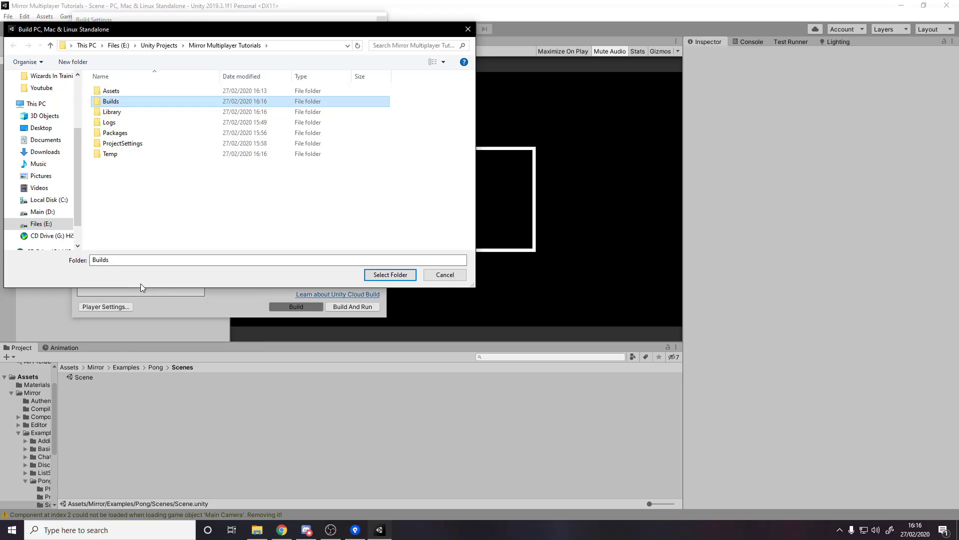
{"action": "left_click", "coordinate": [389, 274]}
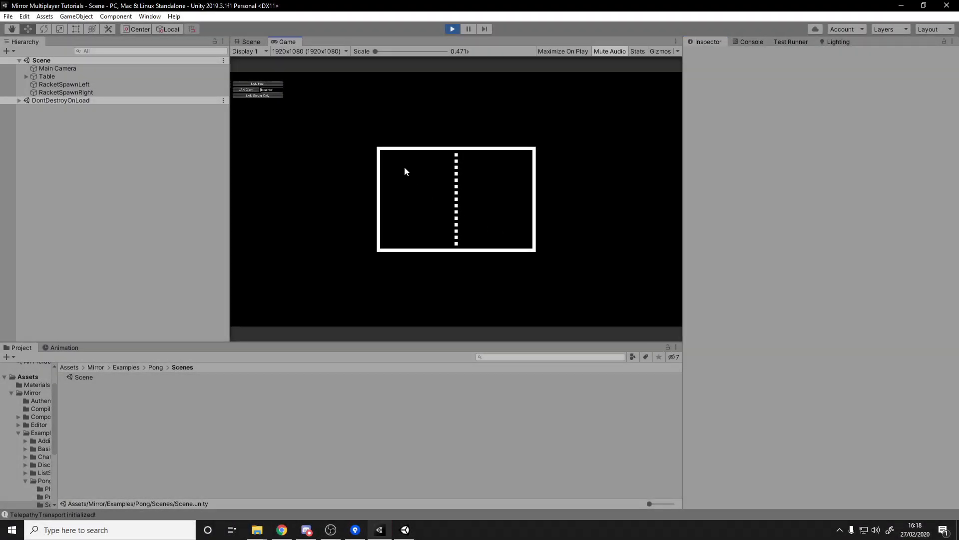
- Maximize the Game view and run Pong as LAN Server Only after a refused client attempt
{"action": "left_click", "coordinate": [676, 42]}
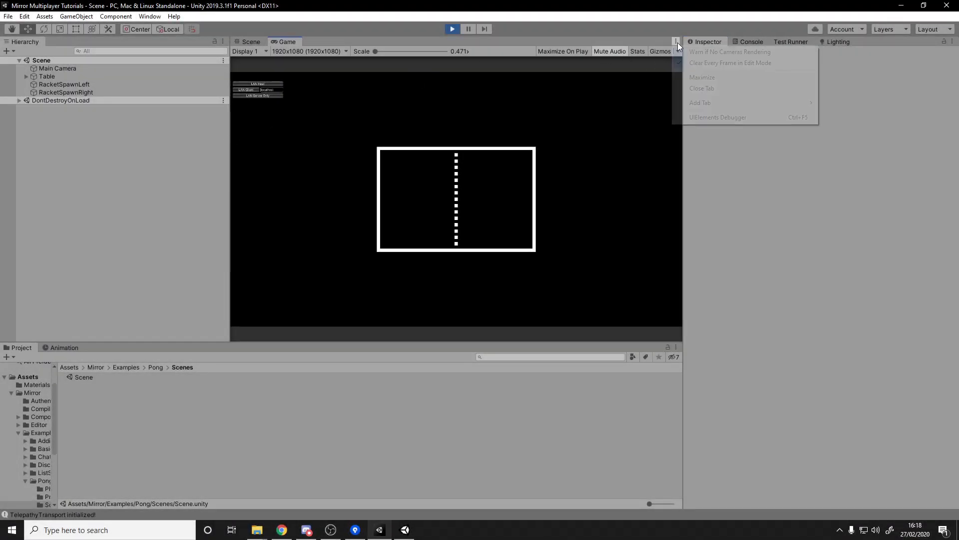
{"action": "left_click", "coordinate": [696, 78]}
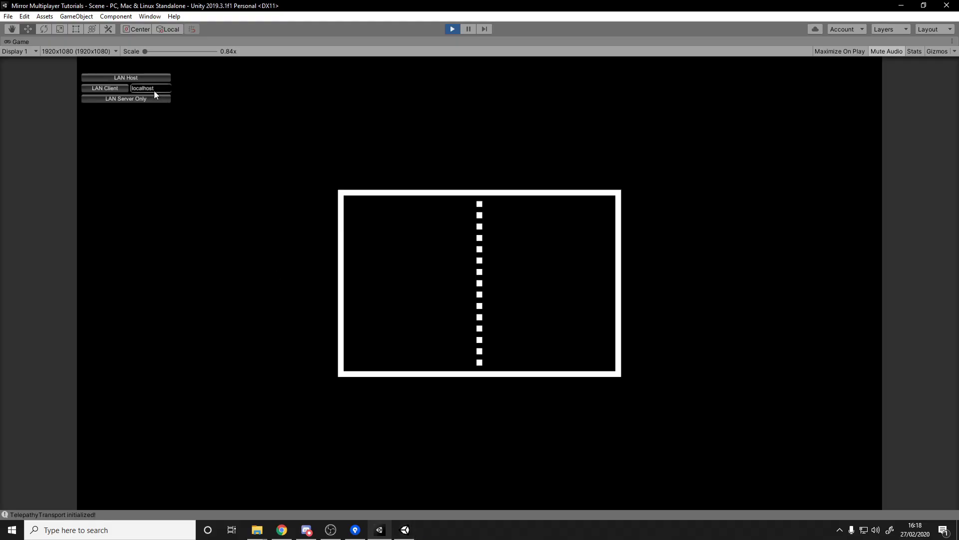
{"action": "left_click", "coordinate": [110, 90]}
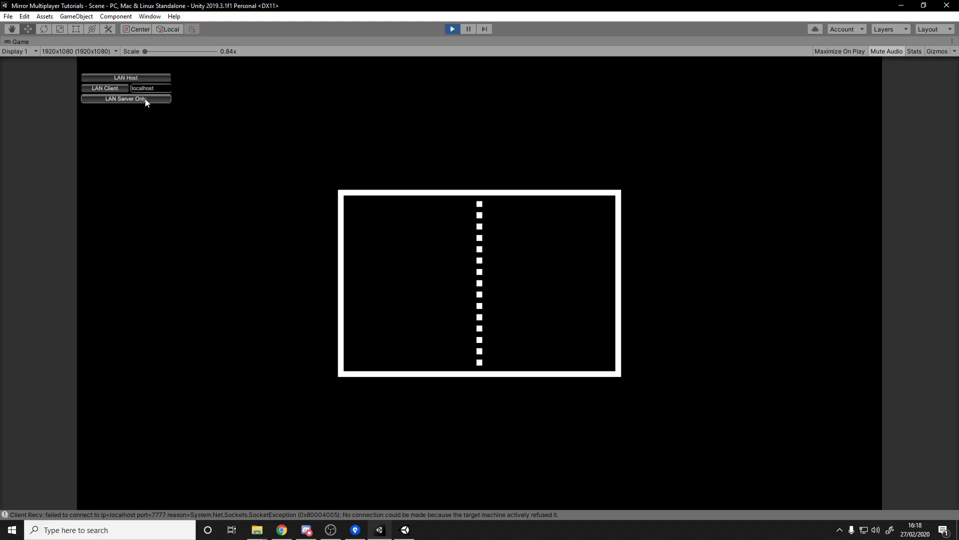
{"action": "left_click", "coordinate": [130, 100]}
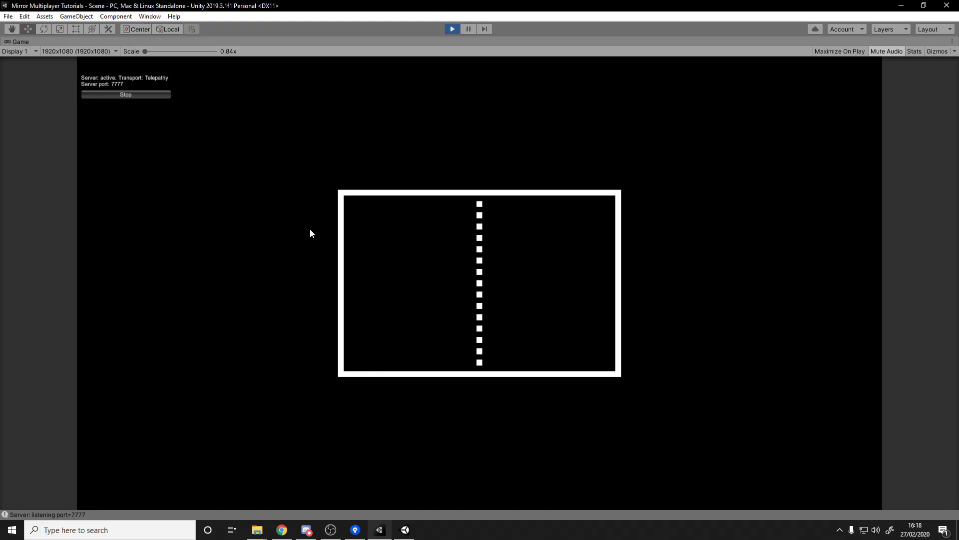
- Connect the standalone build as a LAN client and move its paddle up and down
{"action": "left_click", "coordinate": [403, 525]}
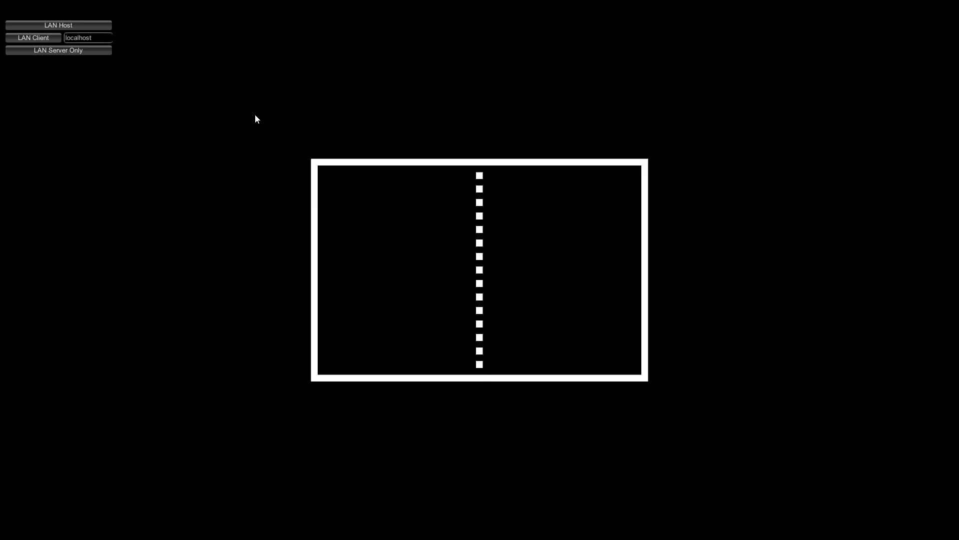
{"action": "left_click", "coordinate": [49, 40]}
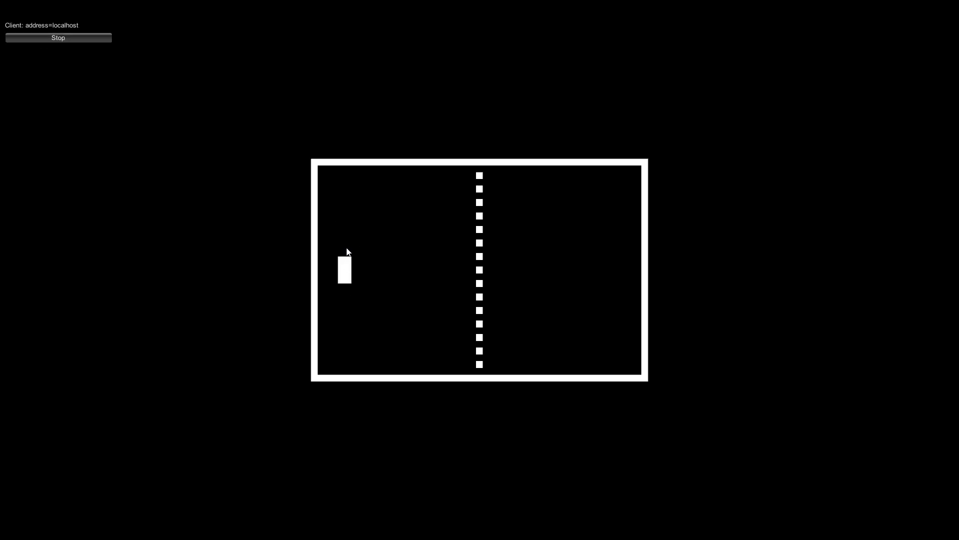
{"action": "key", "text": "Down"}
{"action": "key", "text": "Up"}
{"action": "key", "text": "Down"}
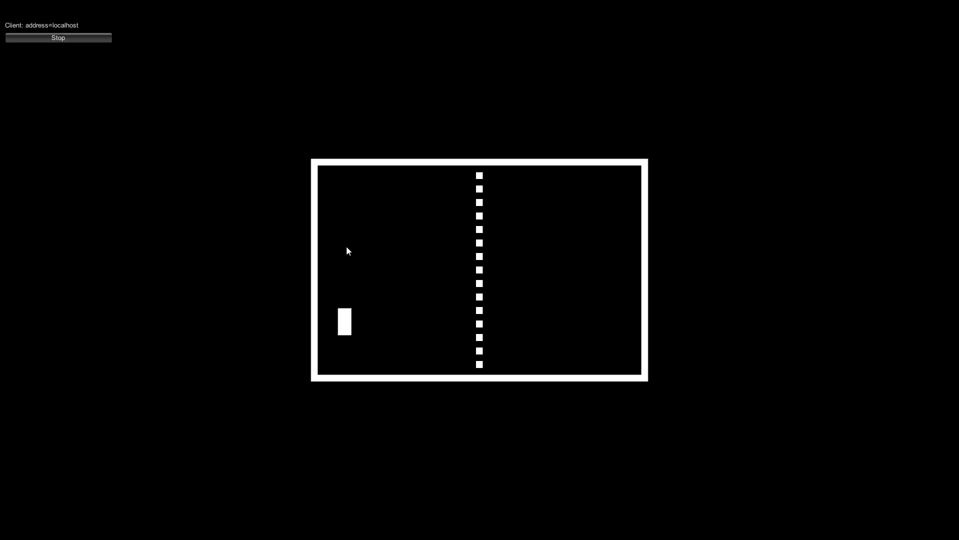
{"action": "key", "text": "Up"}
{"action": "key", "text": "Down"}
{"action": "key", "text": "Up"}
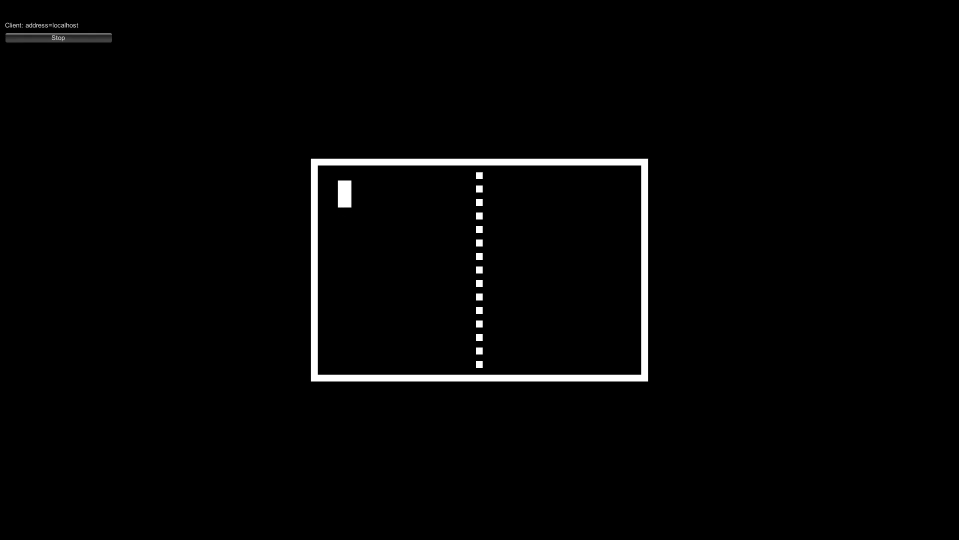
- Stop the editor's server in Unity and return to the standalone build
{"action": "key", "text": "alt+Tab"}
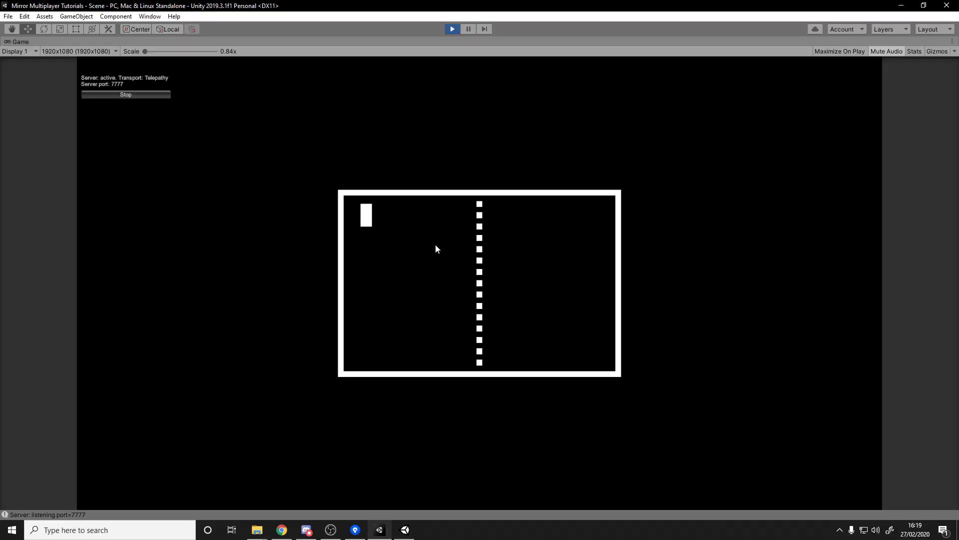
{"action": "left_click", "coordinate": [151, 94]}
{"action": "key", "text": "alt+Tab"}
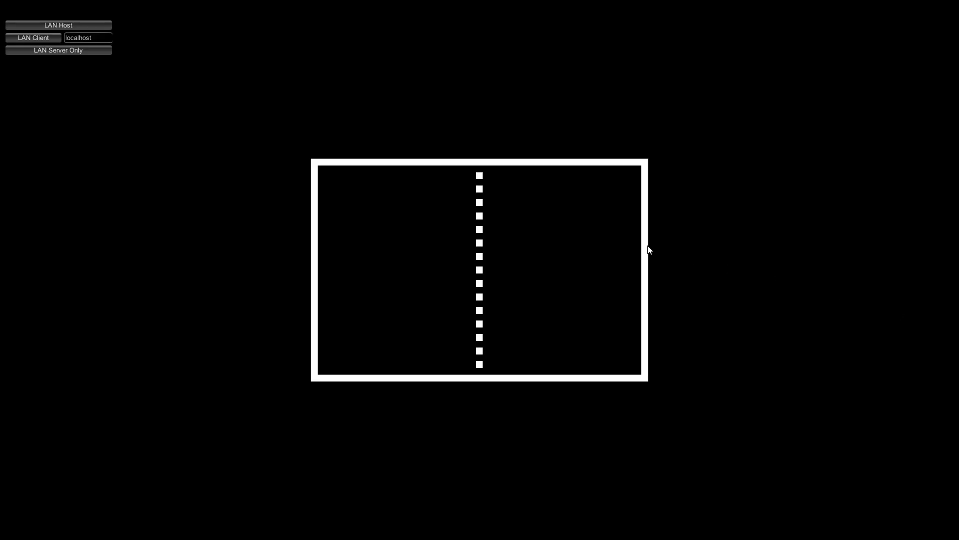
- Start the build as LAN host, allow it through the firewall, and move the left paddle up and down
{"action": "left_click", "coordinate": [57, 29]}
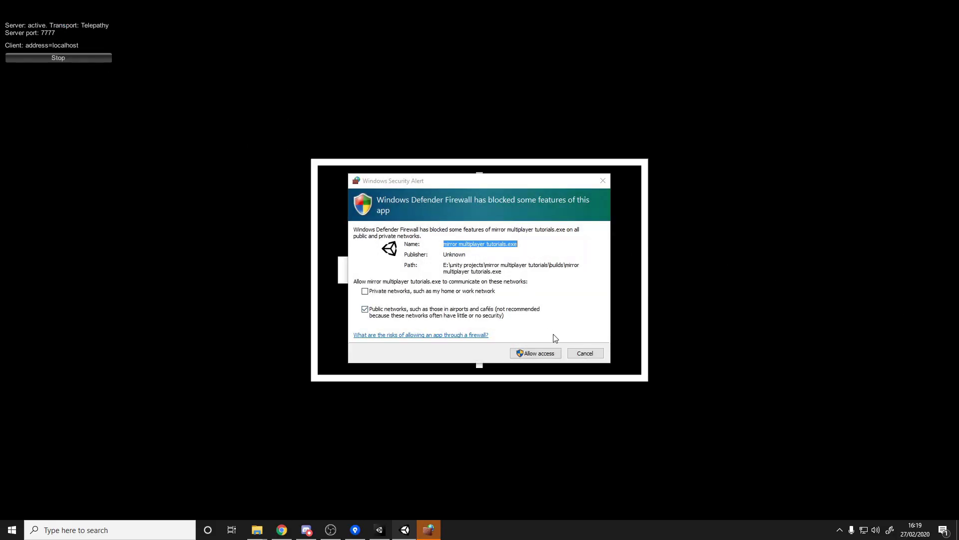
{"action": "left_click", "coordinate": [678, 314]}
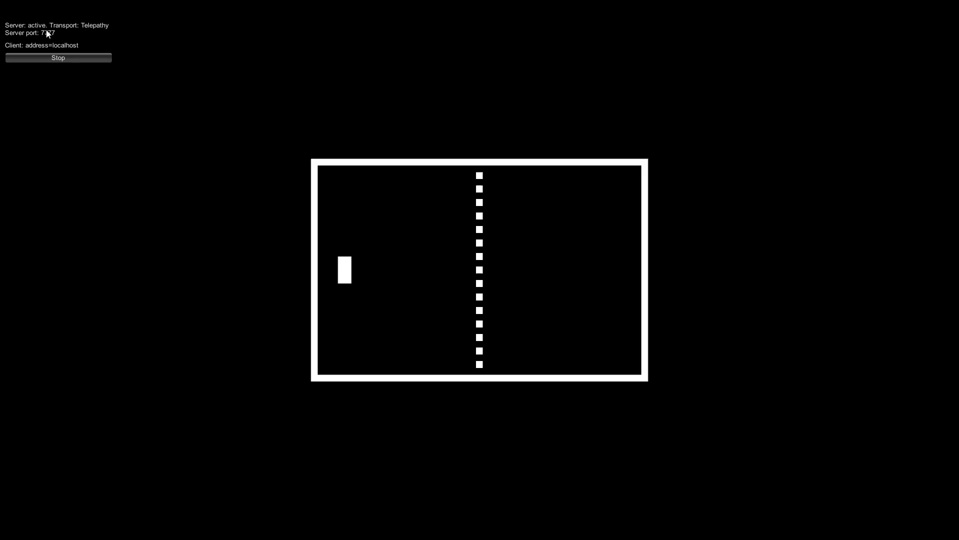
{"action": "key", "text": "Down"}
{"action": "key", "text": "Up"}
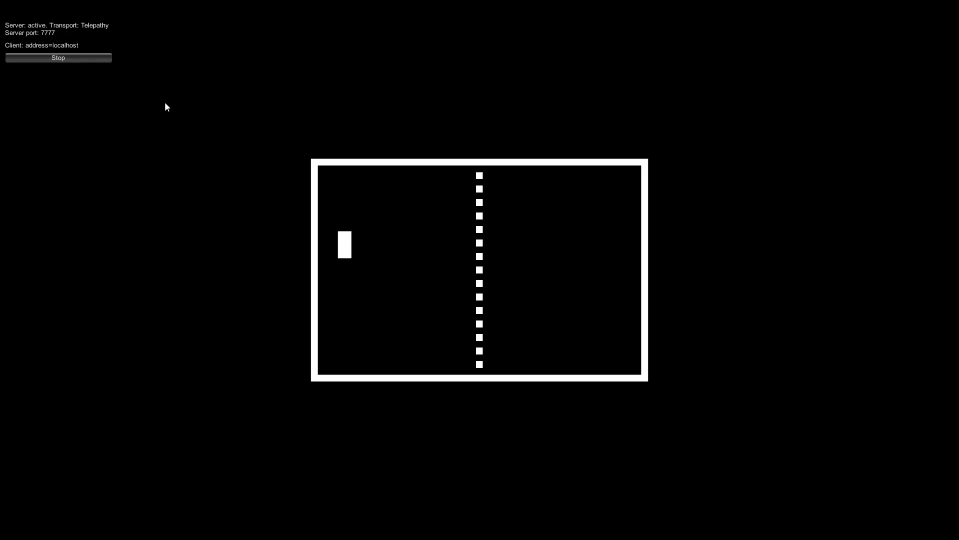
{"action": "key", "text": "Down"}
{"action": "key", "text": "Up"}
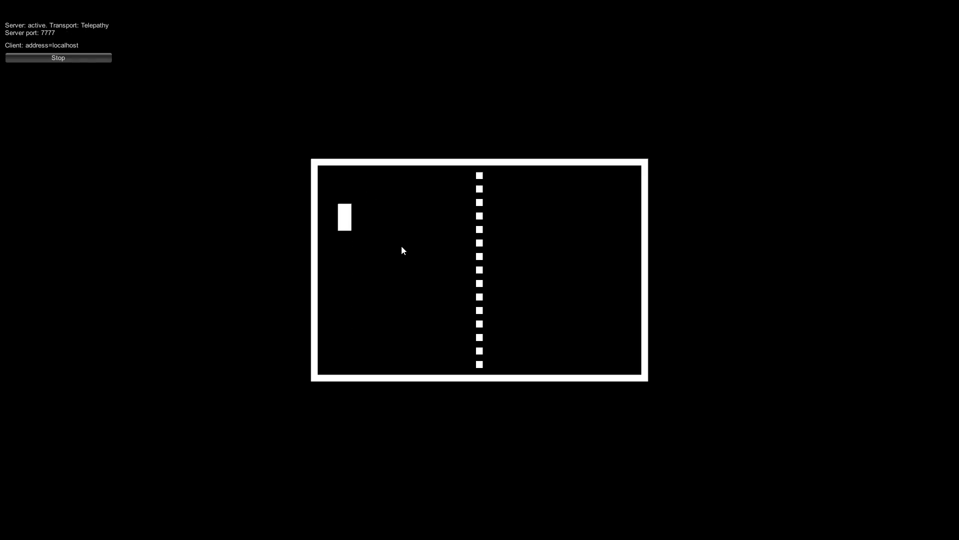
{"action": "key", "text": "Down"}
{"action": "key", "text": "Up"}
{"action": "key", "text": "Down"}
{"action": "key", "text": "Up"}
- Join the standalone host from the editor as LAN Client at localhost and move the right paddle
{"action": "key", "text": "alt+Tab"}
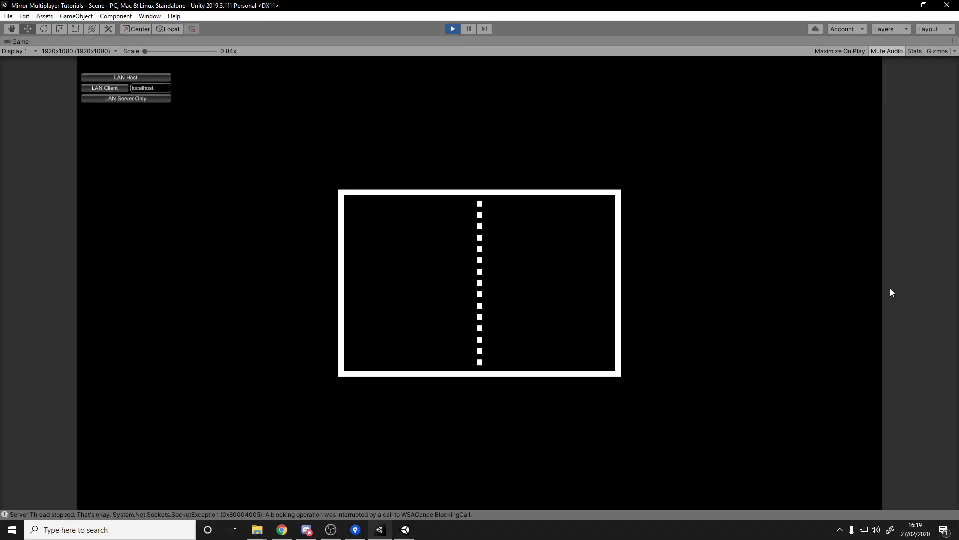
{"action": "left_click", "coordinate": [118, 89]}
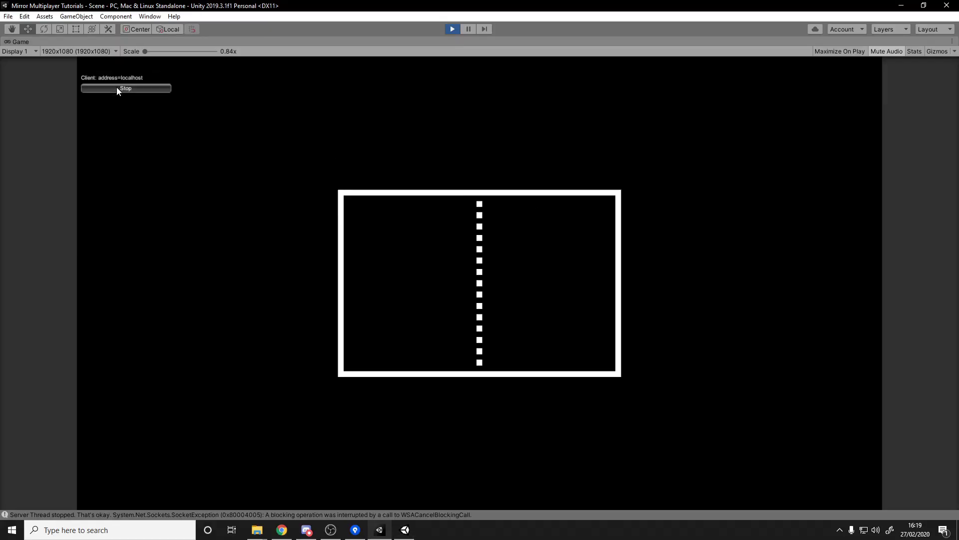
{"action": "key", "text": "Up"}
{"action": "key", "text": "Up"}
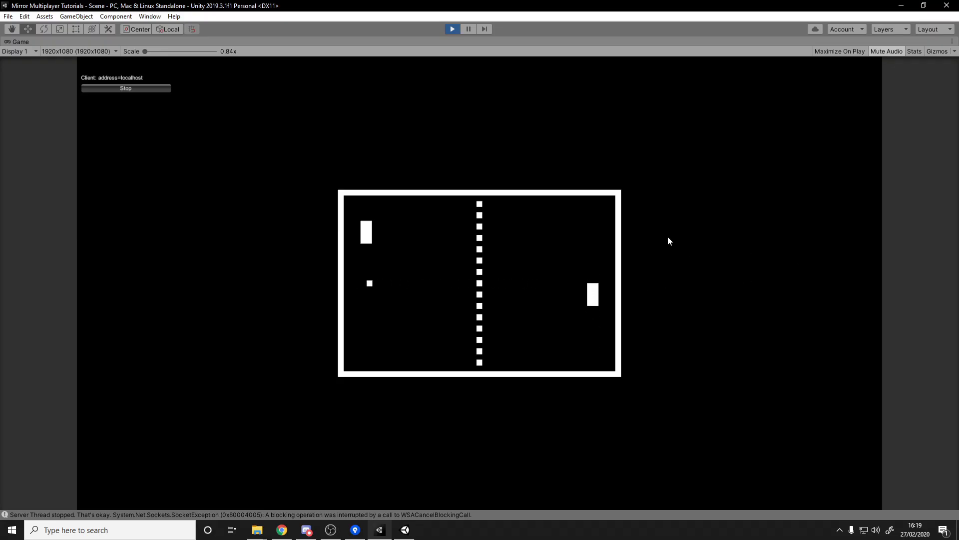
{"action": "key", "text": "Down"}
{"action": "key", "text": "Up"}
{"action": "key", "text": "Down"}
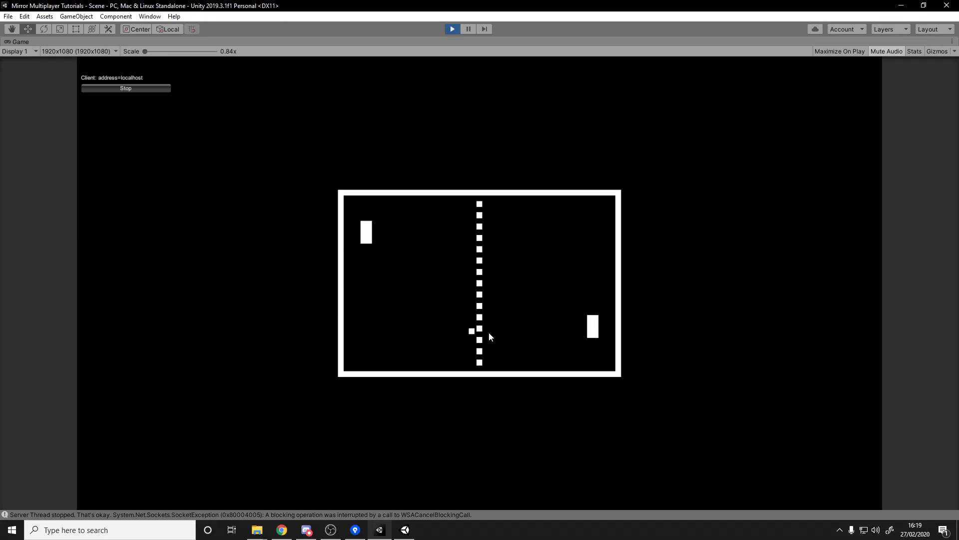
{"action": "key", "text": "Up"}
{"action": "key", "text": "Up"}
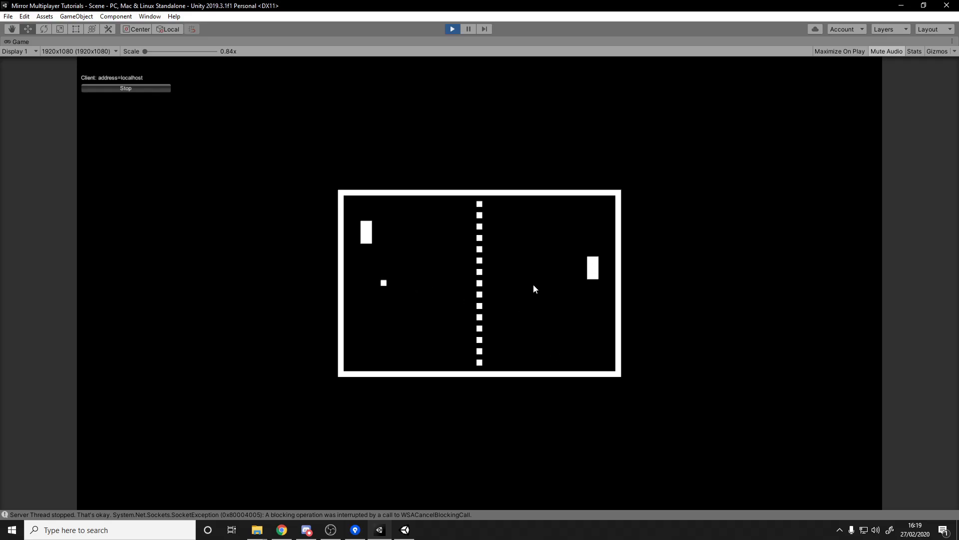
{"action": "key", "text": "Down"}
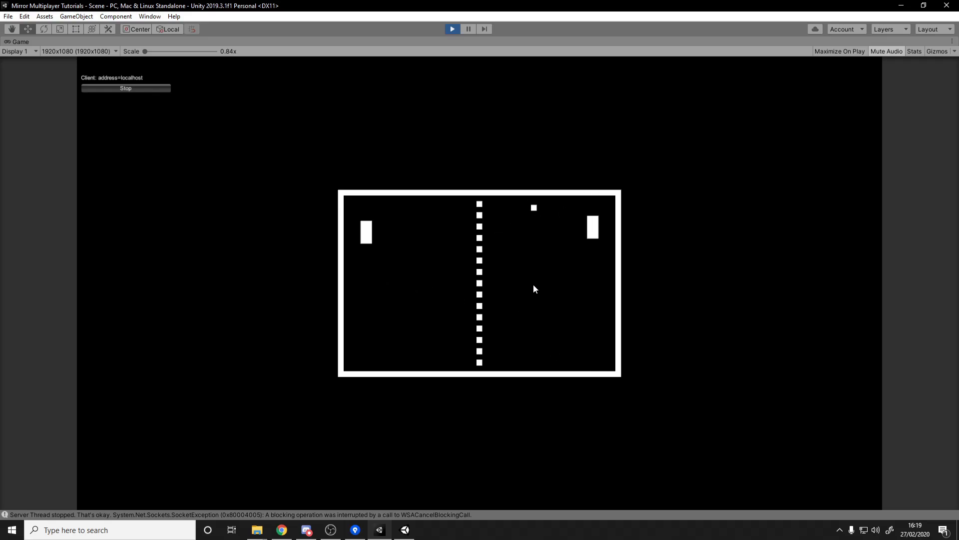
{"action": "key", "text": "Up"}
{"action": "key", "text": "Down"}
- Rally the ball by alternating between the host and client windows, moving both paddles
{"action": "key", "text": "alt+Tab"}
{"action": "key", "text": "Down"}
{"action": "key", "text": "Down"}
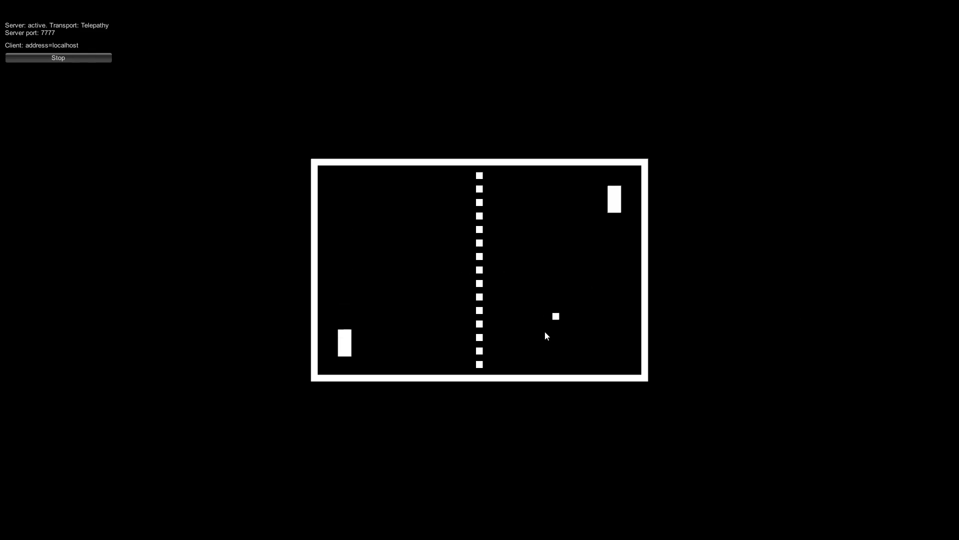
{"action": "key", "text": "Up"}
{"action": "key", "text": "Up"}
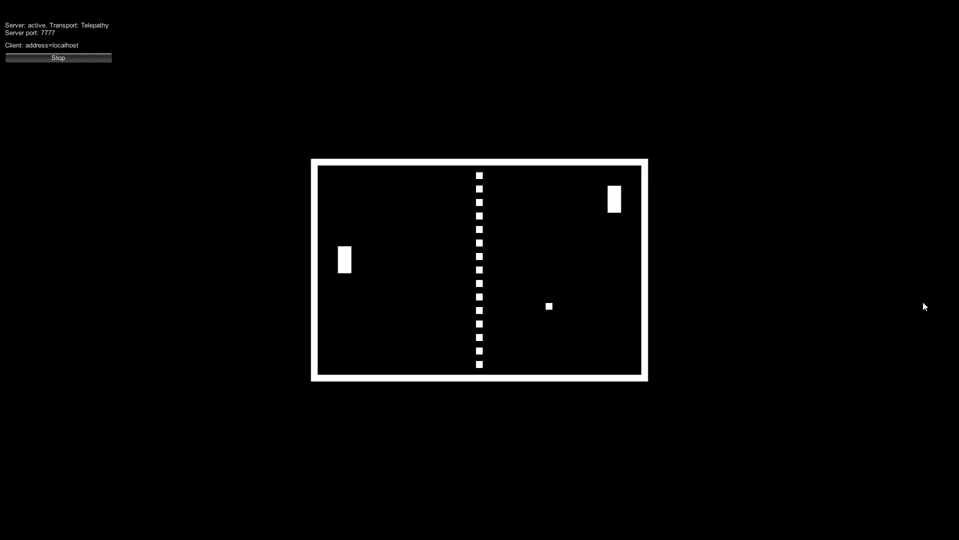
{"action": "key", "text": "Up"}
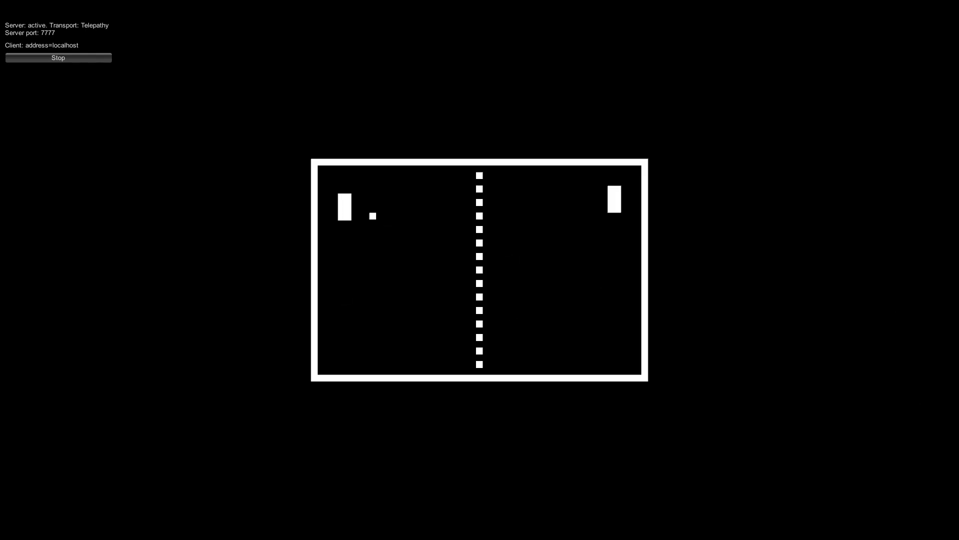
{"action": "key", "text": "alt+Tab"}
{"action": "key", "text": "Down"}
{"action": "key", "text": "Down"}
{"action": "key", "text": "alt+Tab"}
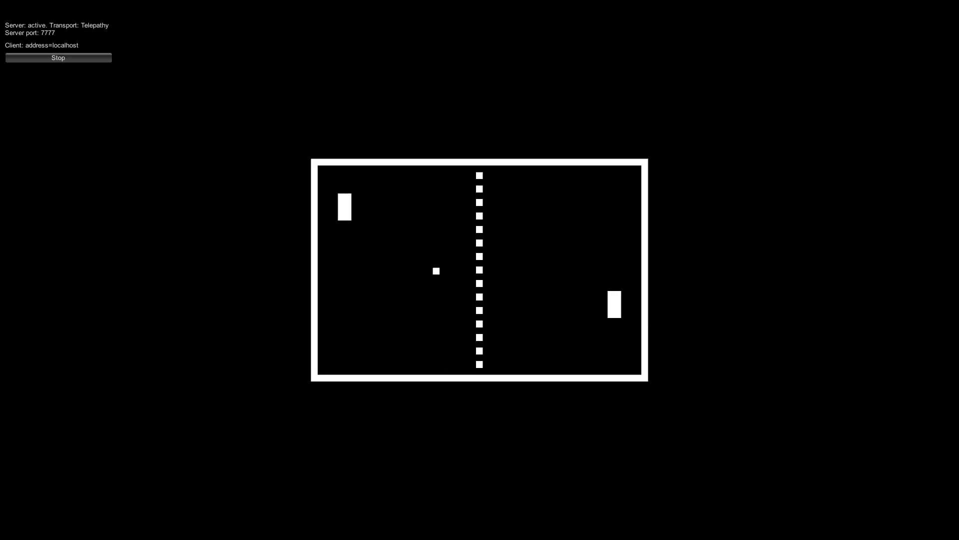
{"action": "key", "text": "Down"}
{"action": "key", "text": "alt+Tab"}
{"action": "key", "text": "Down"}
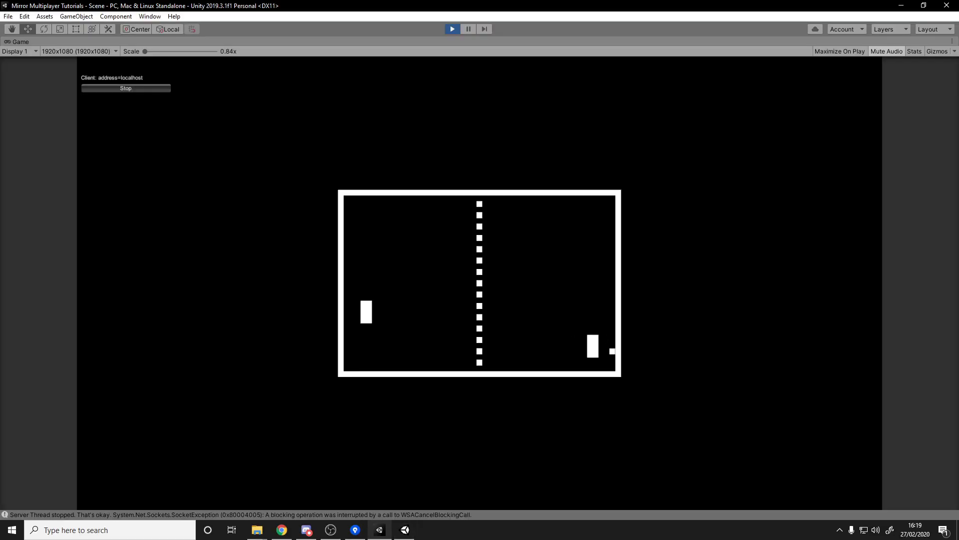
{"action": "key", "text": "Up"}
{"action": "key", "text": "Up"}
{"action": "key", "text": "Up"}
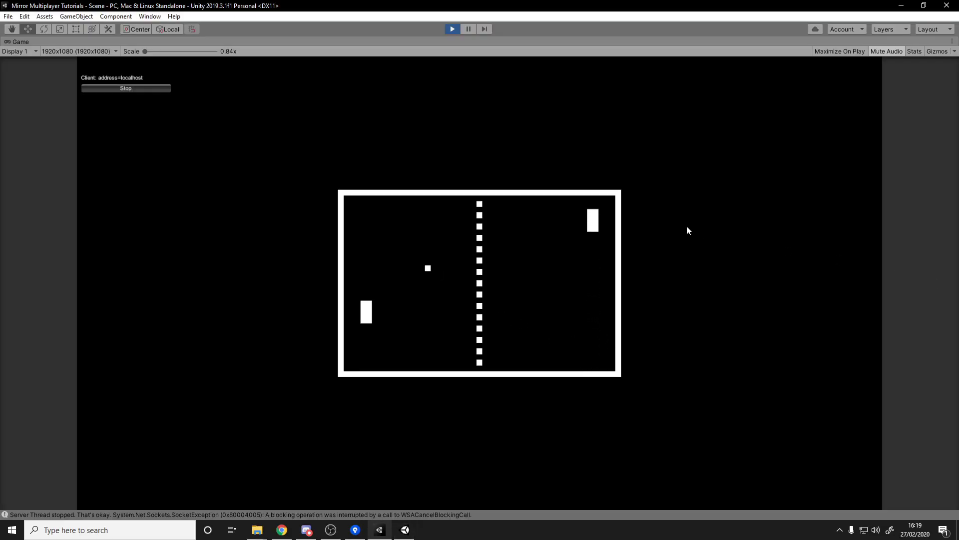
{"action": "key", "text": "Down"}
{"action": "key", "text": "Down"}
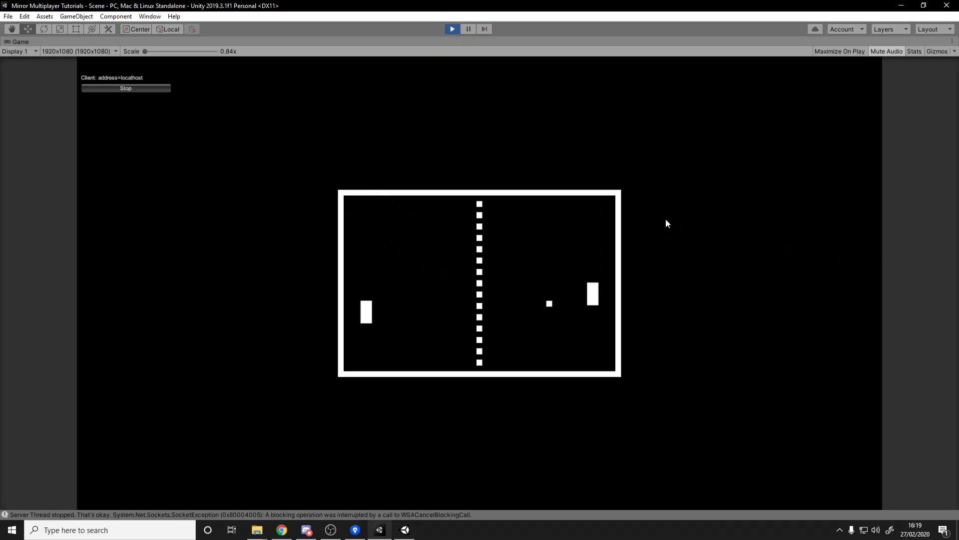
- Continue the rally with the host's left paddle, then the client's right paddle
{"action": "key", "text": "alt+Tab"}
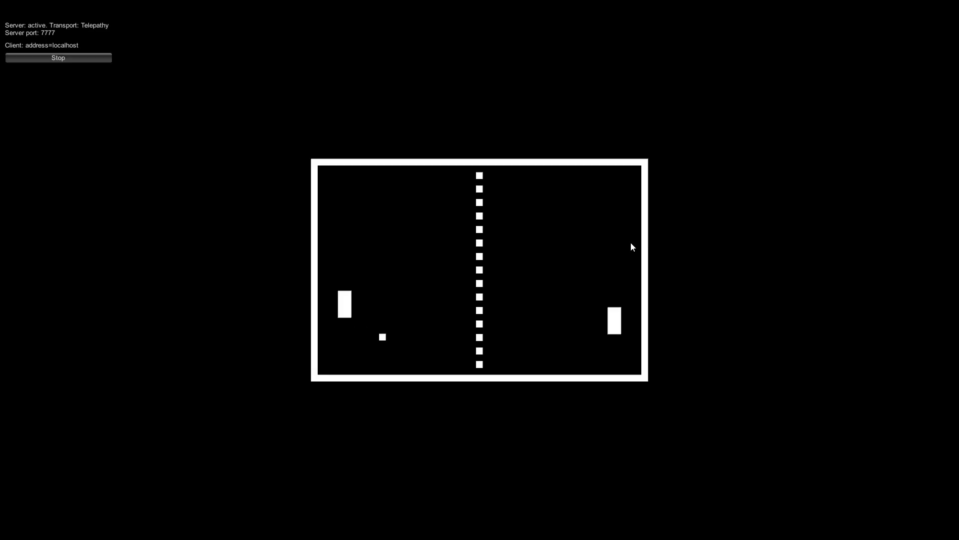
{"action": "key", "text": "Down"}
{"action": "key", "text": "Up"}
{"action": "key", "text": "Down"}
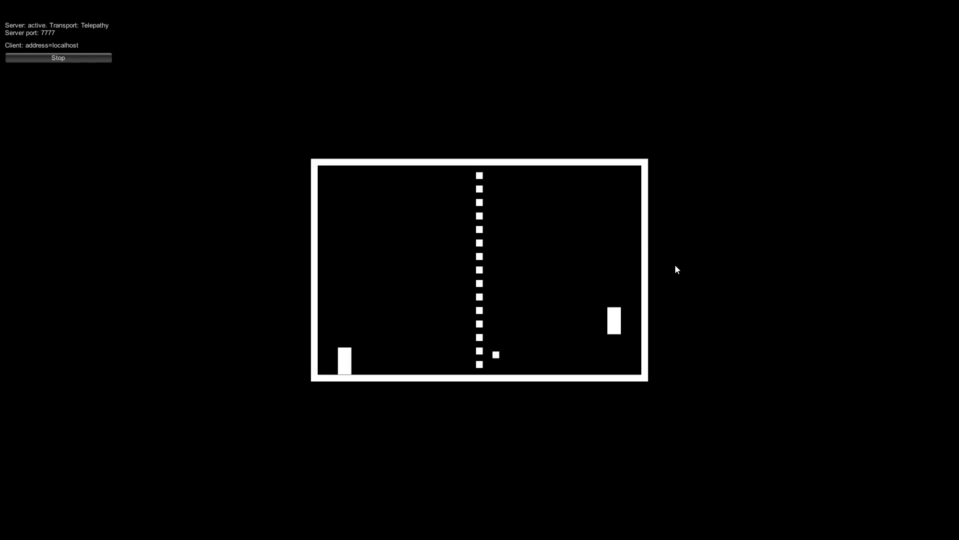
{"action": "key", "text": "Up"}
{"action": "key", "text": "alt+Tab"}
{"action": "key", "text": "Down"}
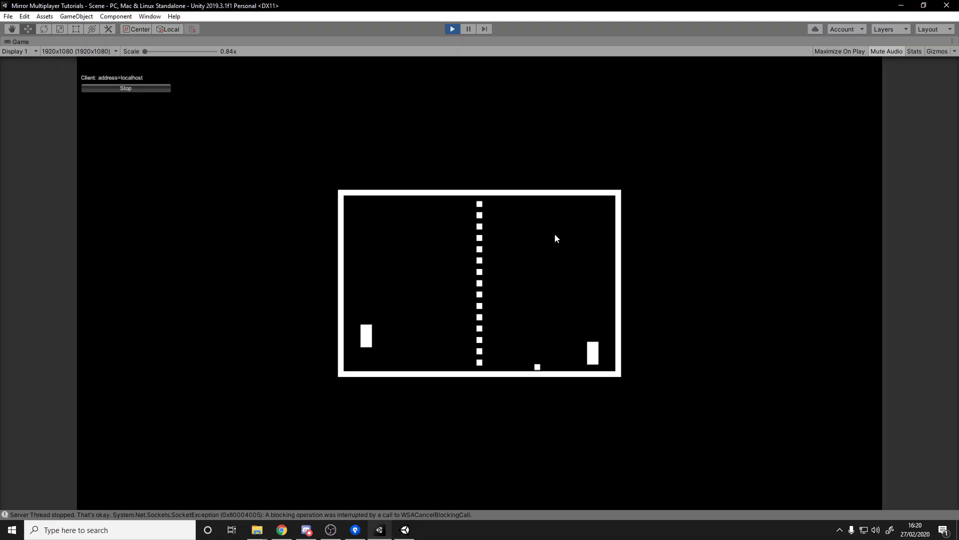
{"action": "key", "text": "Up"}
- Exit the editor's play mode and stop hosting in the standalone build
{"action": "left_click", "coordinate": [453, 28]}
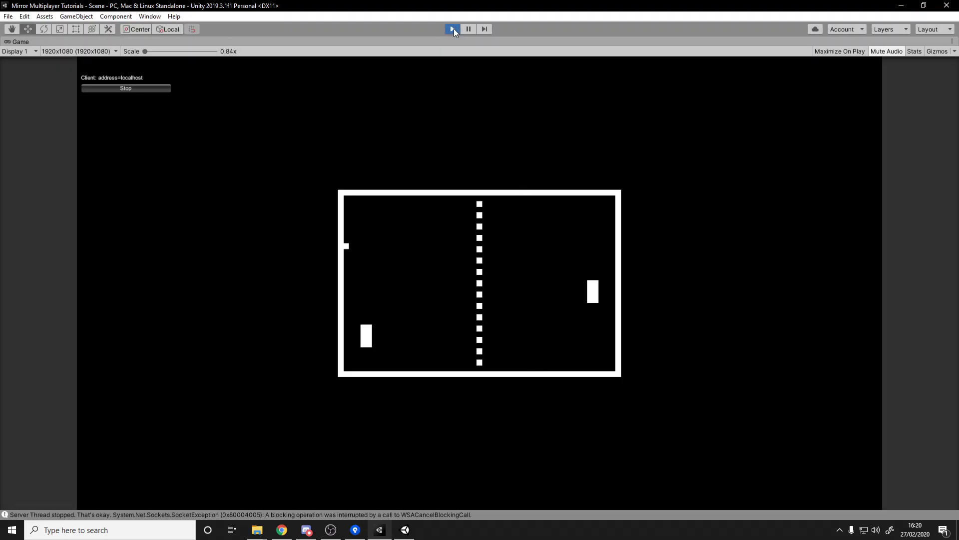
{"action": "key", "text": "alt+Tab"}
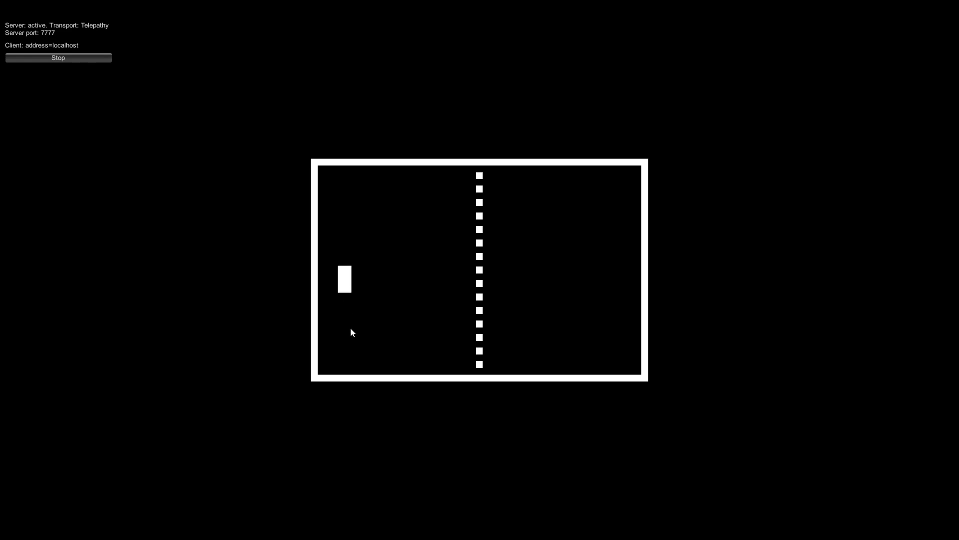
{"action": "left_click", "coordinate": [97, 57]}
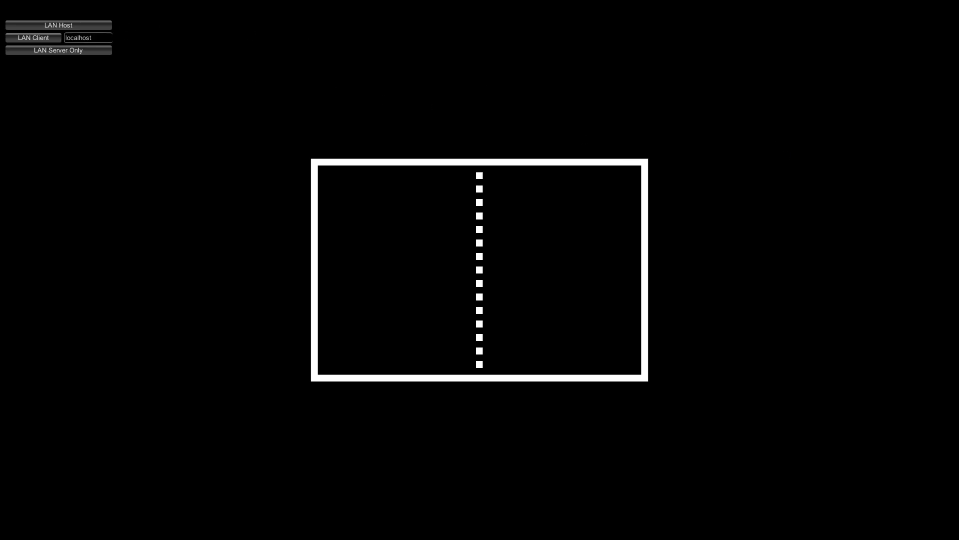
- Select NetworkManager in the Hierarchy and read the tooltip for its Server Tick Rate of 30
{"action": "key", "text": "ctrl+p"}
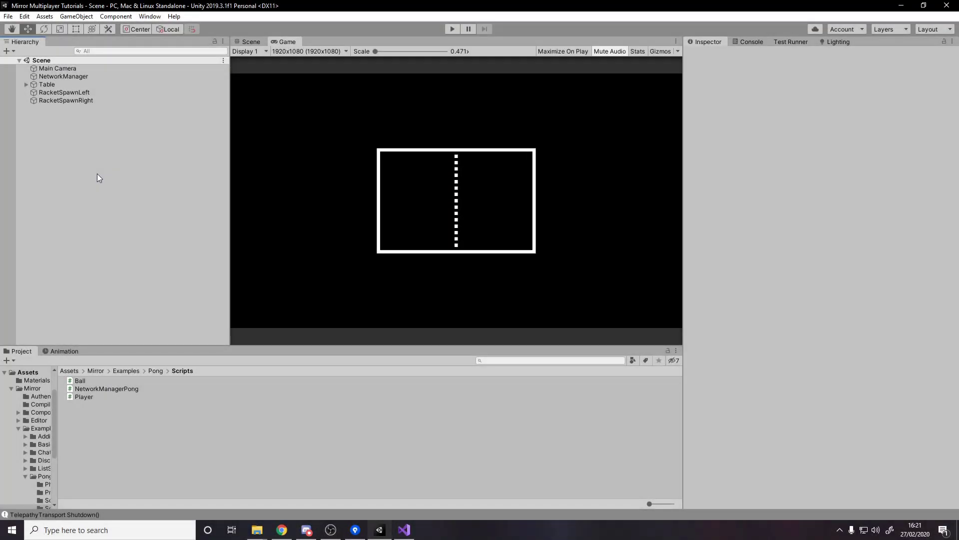
{"action": "left_click", "coordinate": [64, 92]}
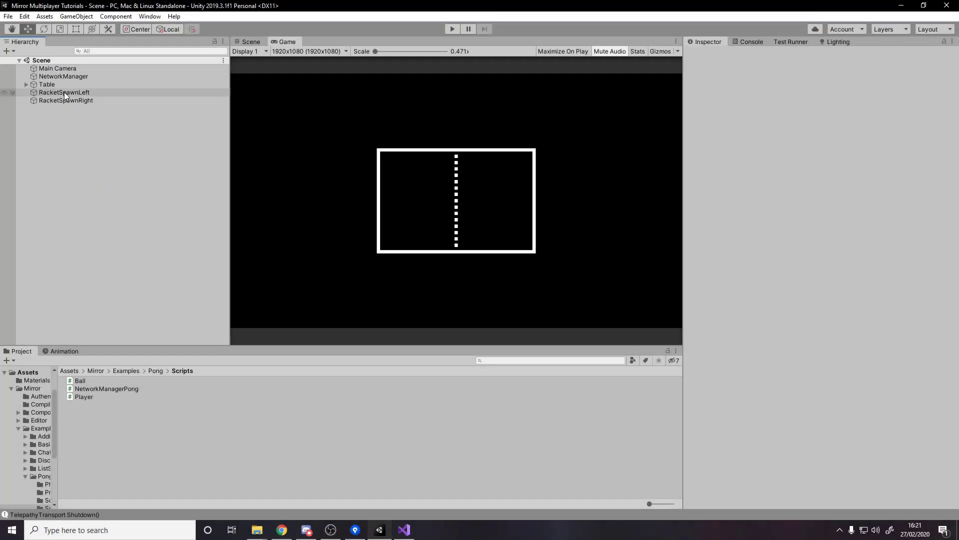
{"action": "left_click", "coordinate": [57, 68]}
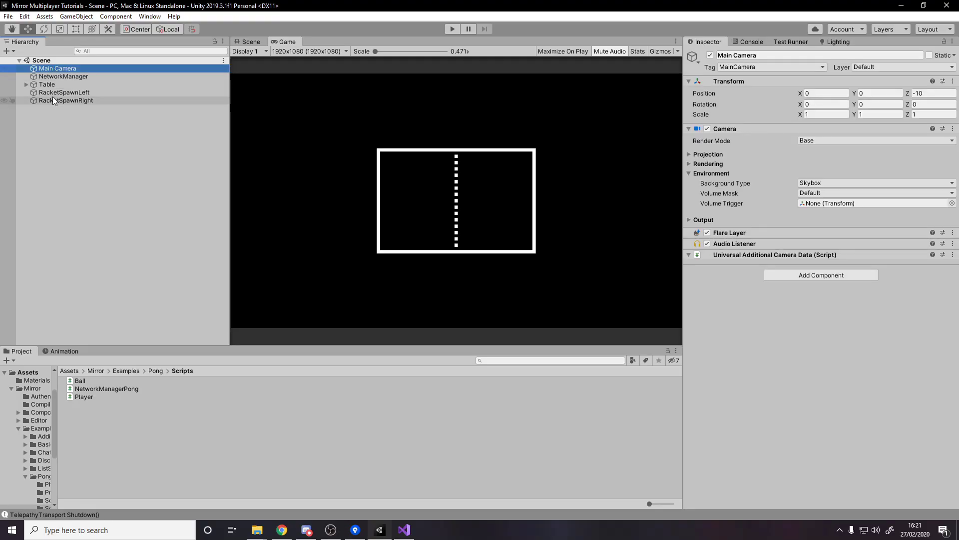
{"action": "key", "text": "Down"}
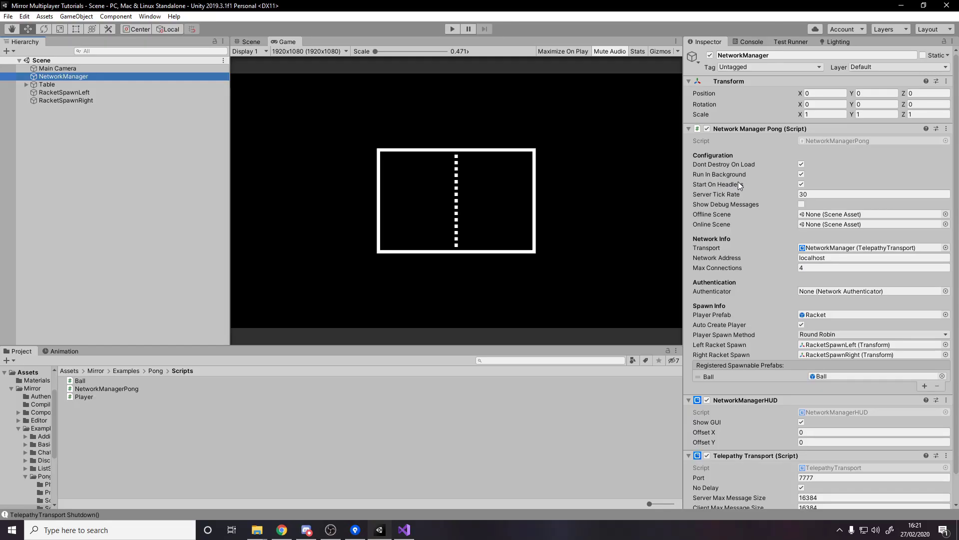
{"action": "mouse_move", "coordinate": [712, 194]}
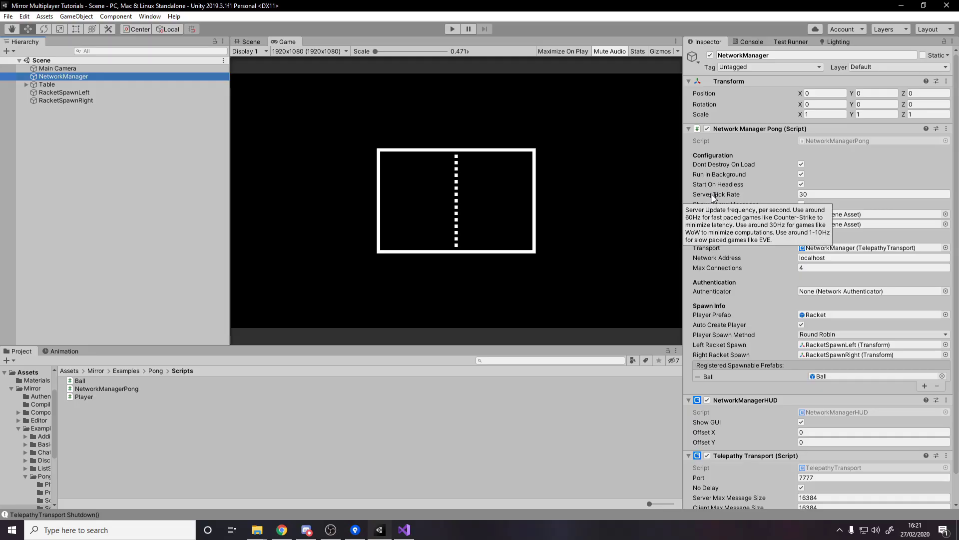